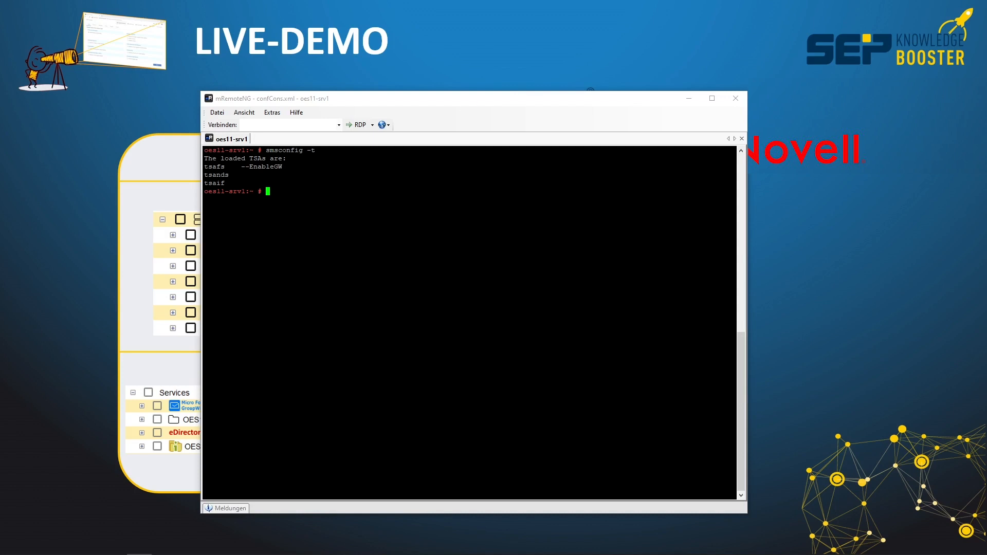
click(85, 131)
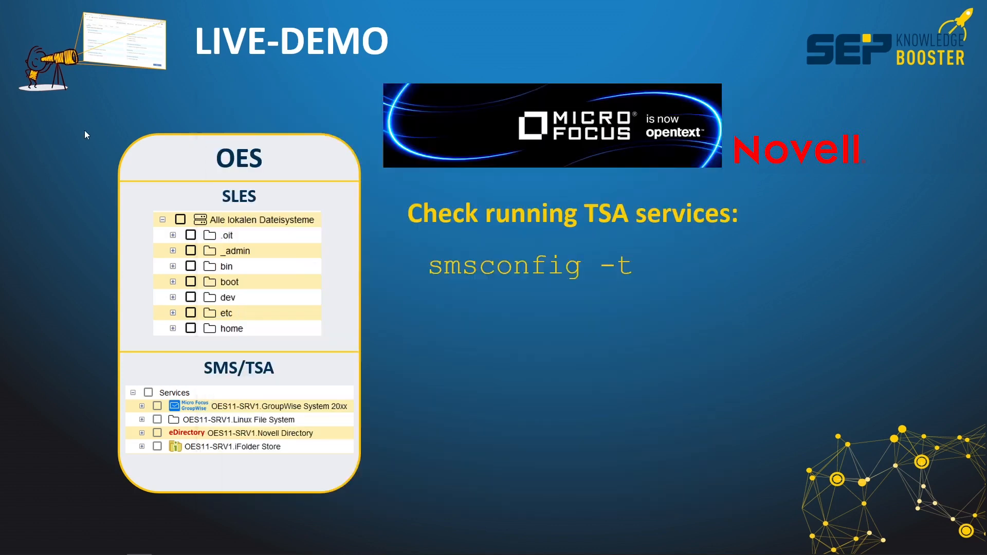
click(703, 173)
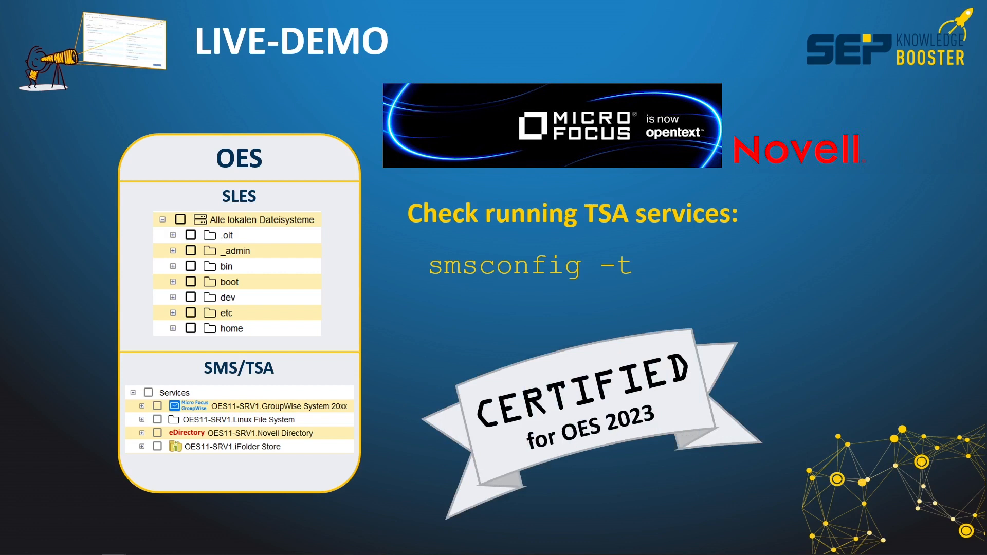
Examine the certified backup software listed on the Micro Focus documentation page about backup support for NSS.
click(576, 399)
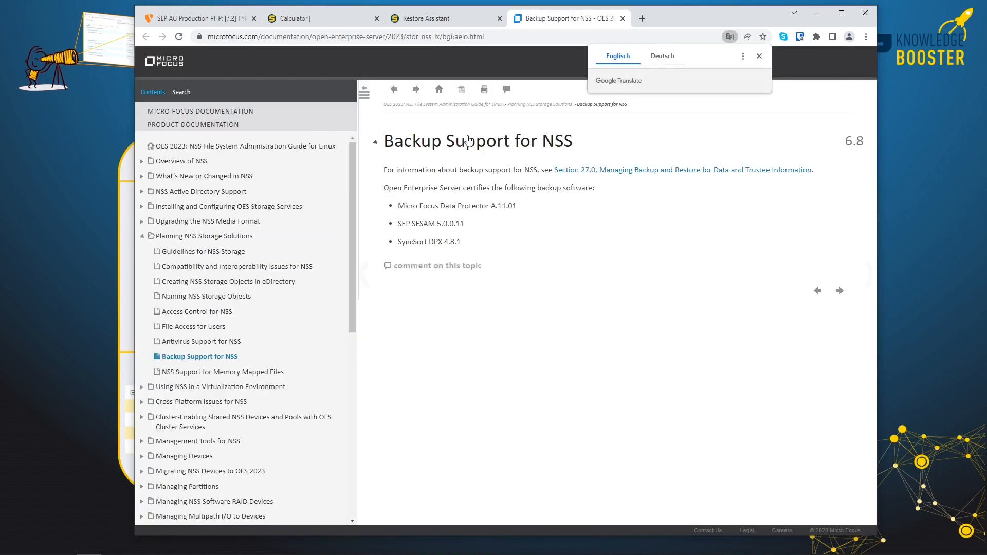
drag(397, 224, 479, 224)
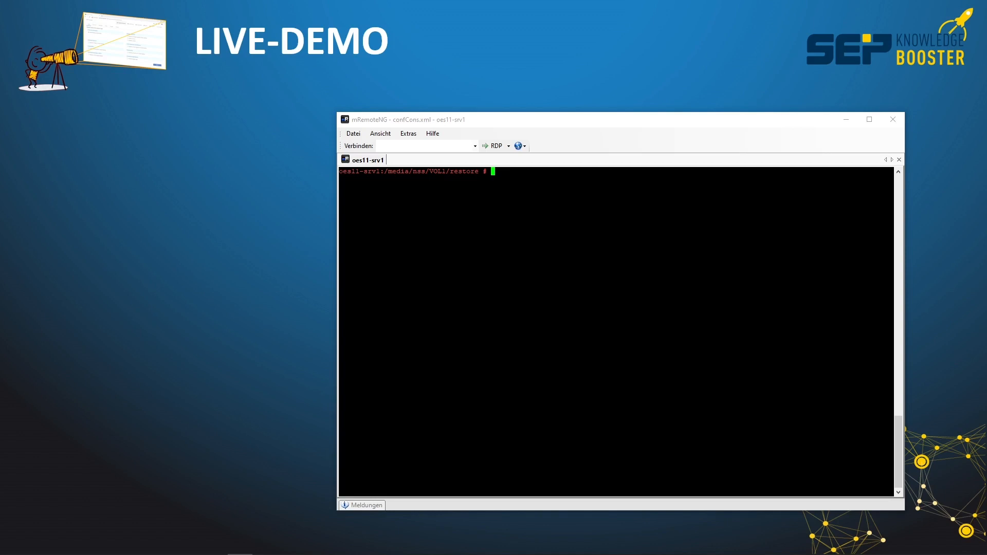
Go up one level to /media/nss/VOL1 in the oes11-srv1 terminal and list the directory contents.
text(cd ..)
key(Return)
text(ls)
key(Return)
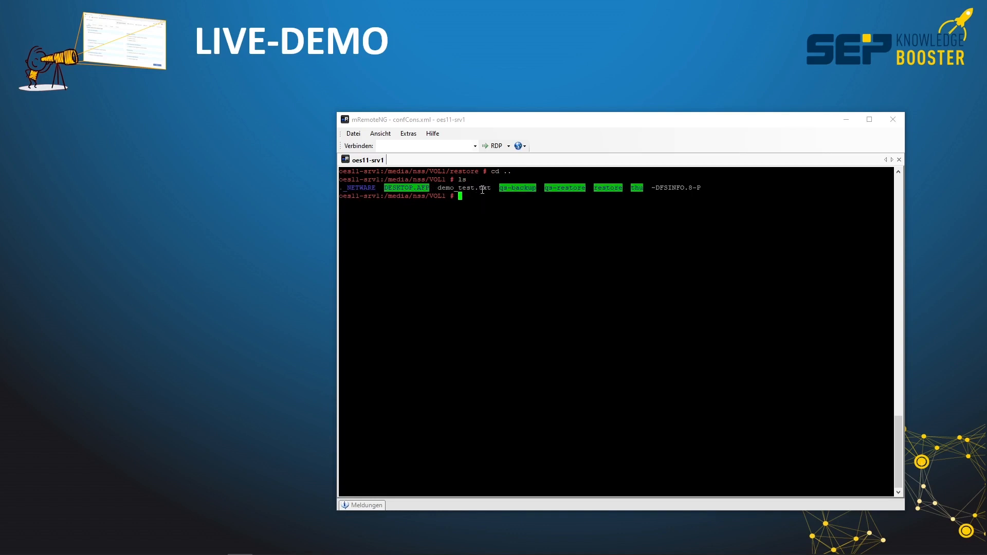
Display the trustees and inherited rights filter of the original file with rights -f demo_test.txt show.
text(rm *)
key(BackSpace)
key(BackSpace)
key(BackSpace)
key(BackSpace)
key(Up)
key(Return)
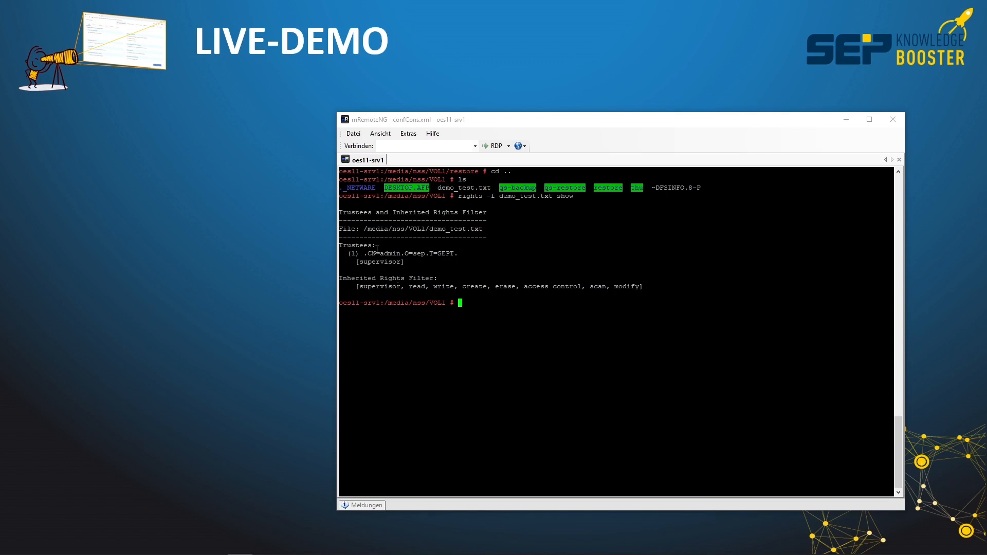
Change into the restore directory and list its contents.
text(cd restore)
key(Return)
text(ls)
key(Return)
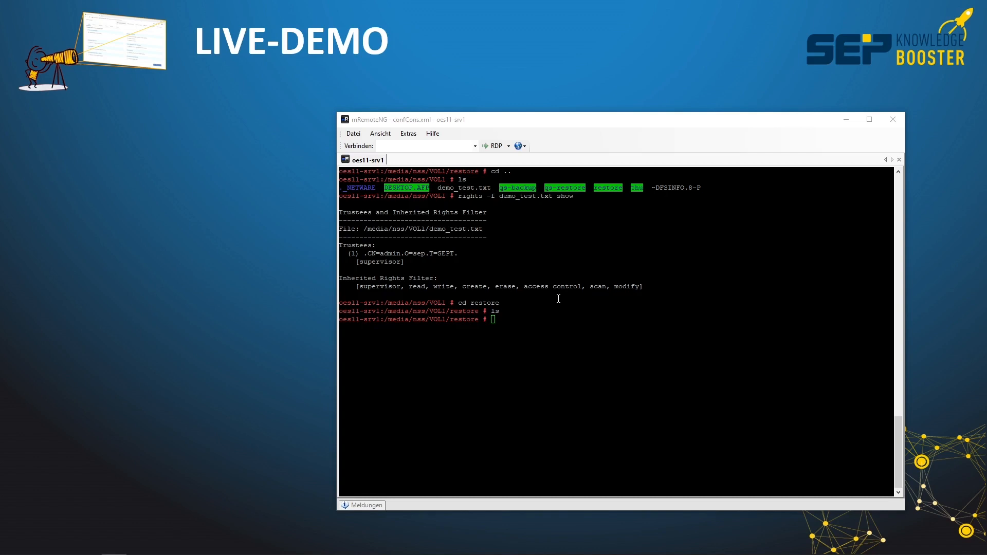
Switch to the SEP sesam Restore Assistant and choose oes11-srv1 as the source client for a files and directories restore.
key(alt+Tab)
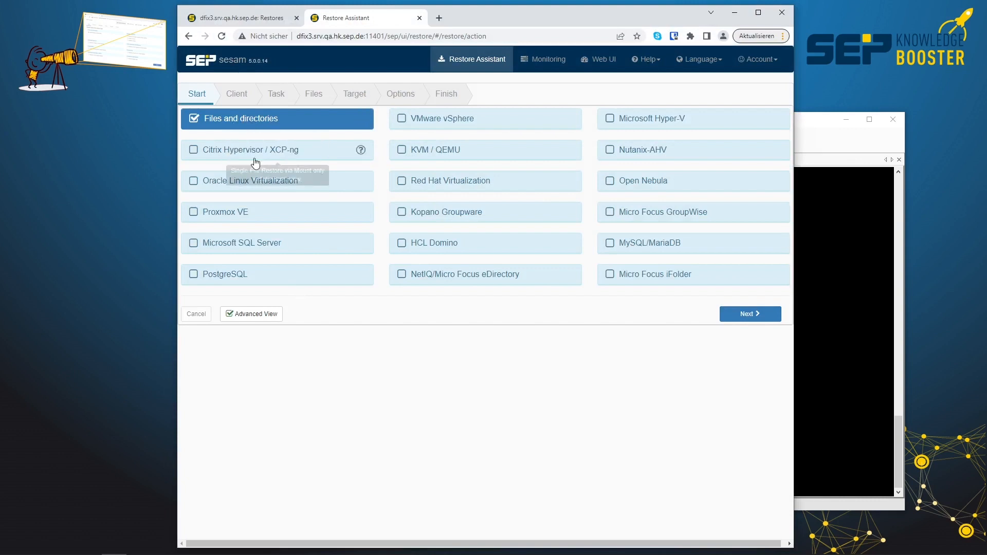
click(748, 315)
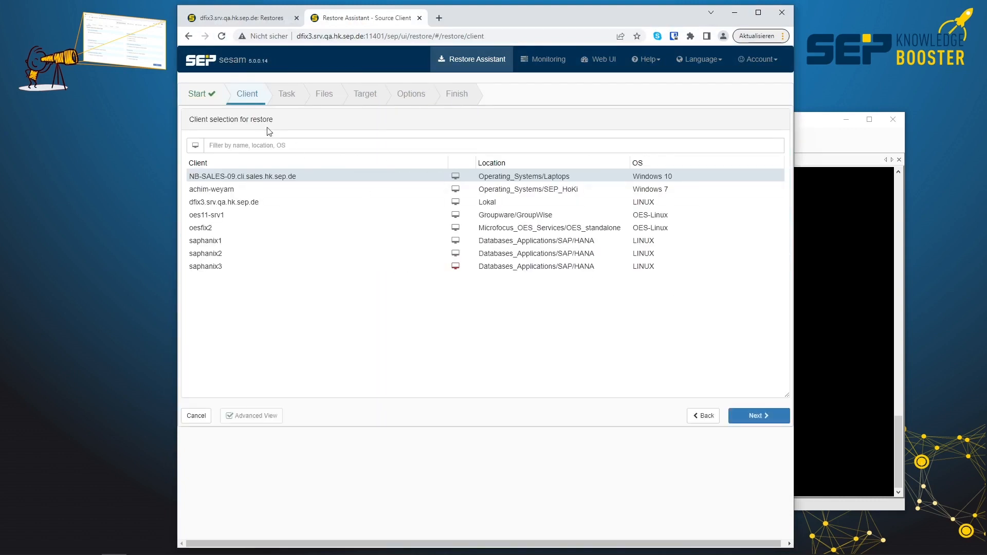
click(221, 216)
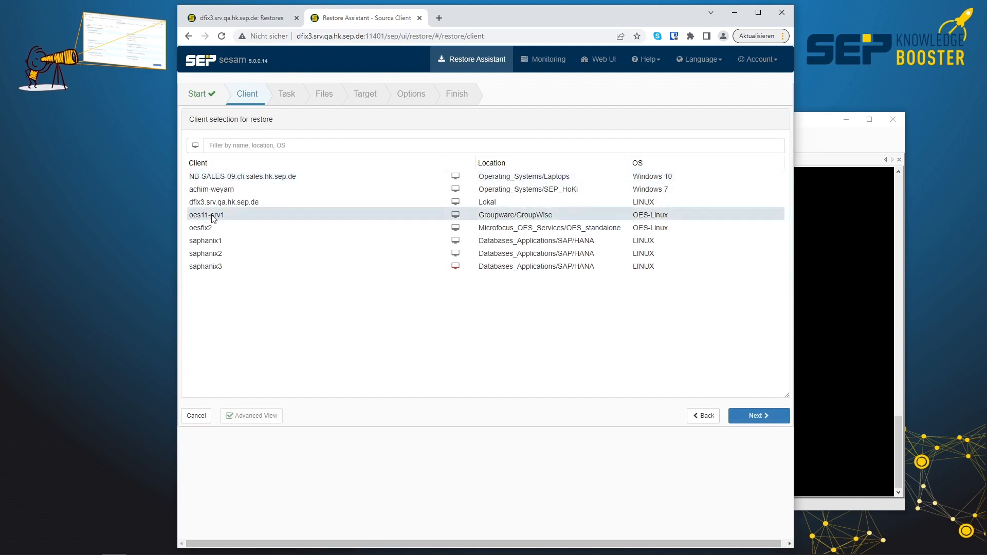
click(756, 416)
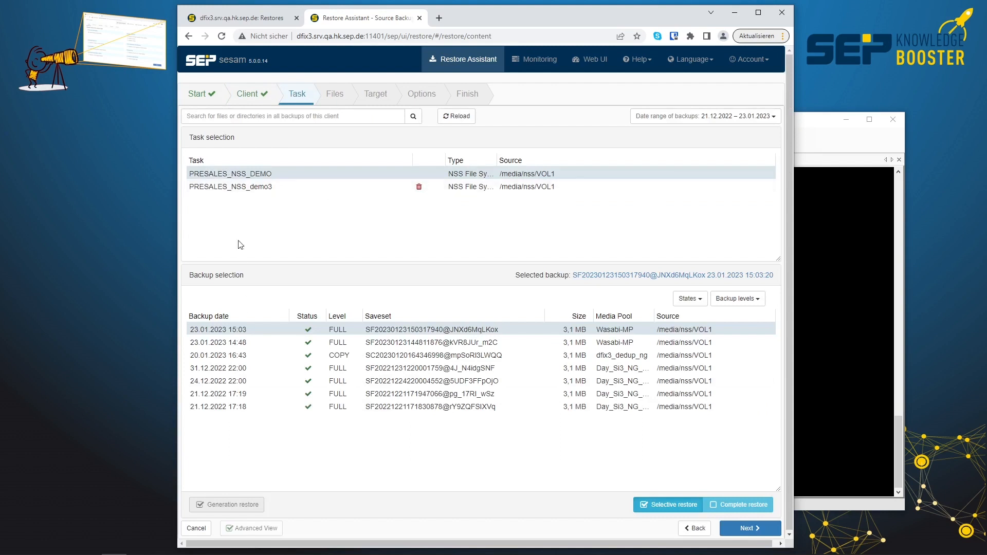
Check the backups of PRESALES_NSS_demo3, then choose PRESALES_NSS_DEMO with its 23.01.2023 15:03 full backup for a selective restore.
click(246, 188)
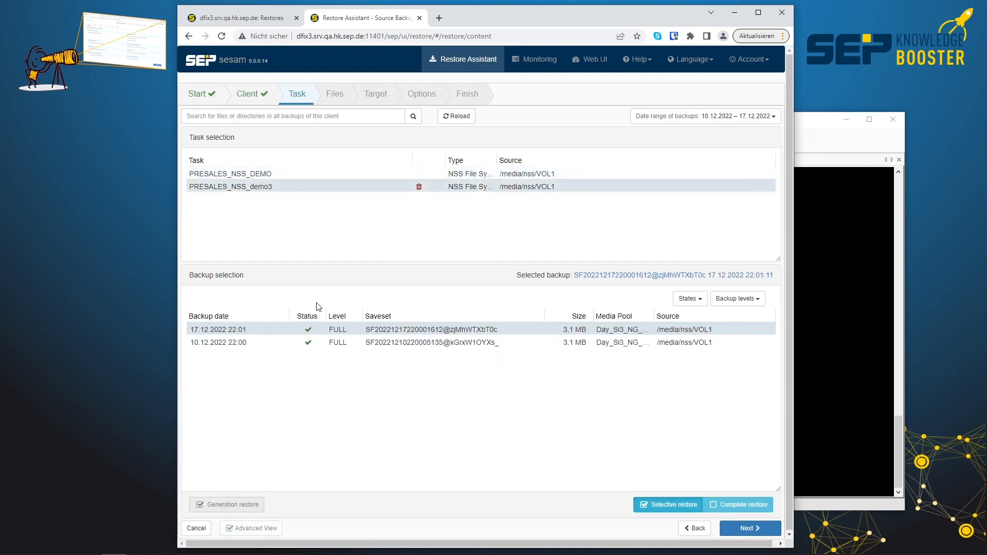
click(264, 175)
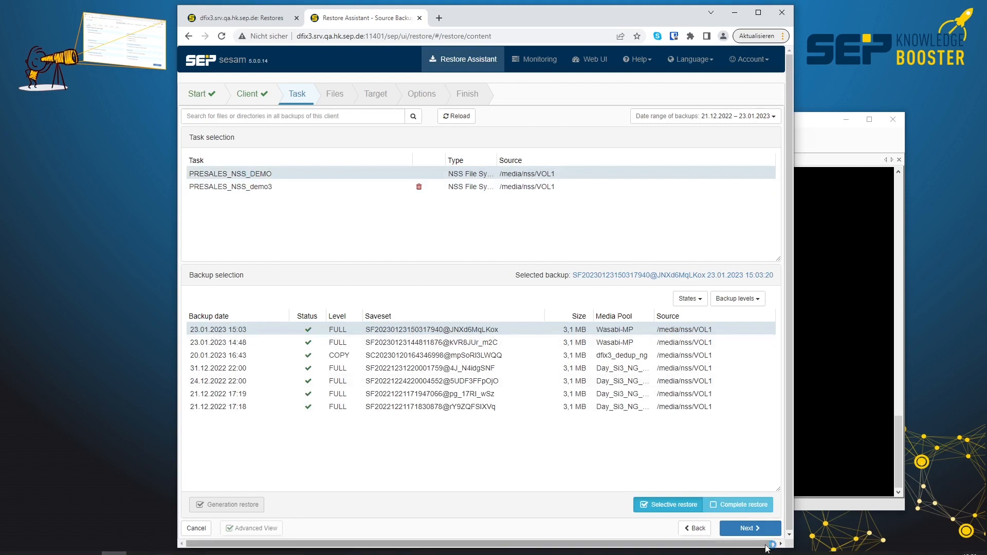
click(755, 530)
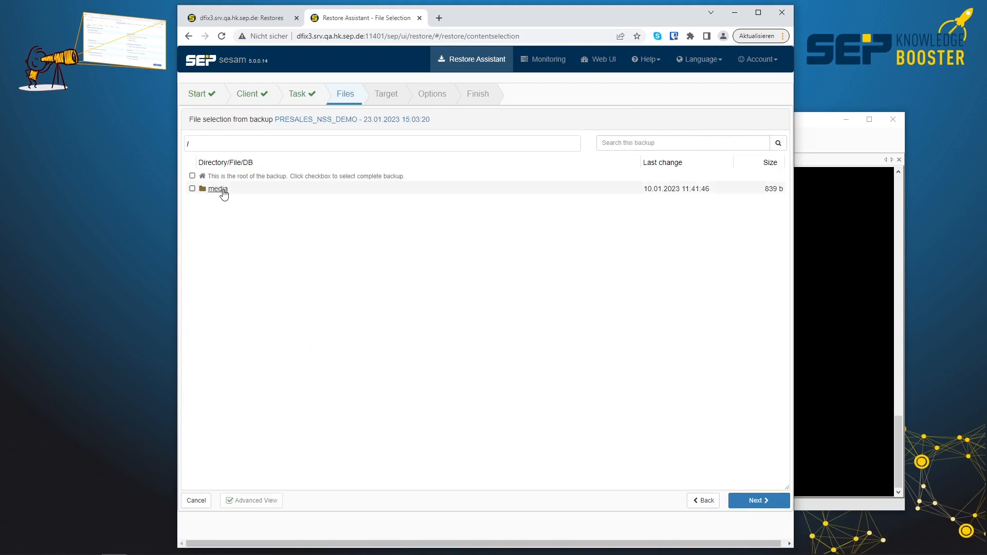
Select demo_test.txt in /media/nss/VOL1 as the file to restore and proceed to the target settings.
click(221, 191)
click(213, 189)
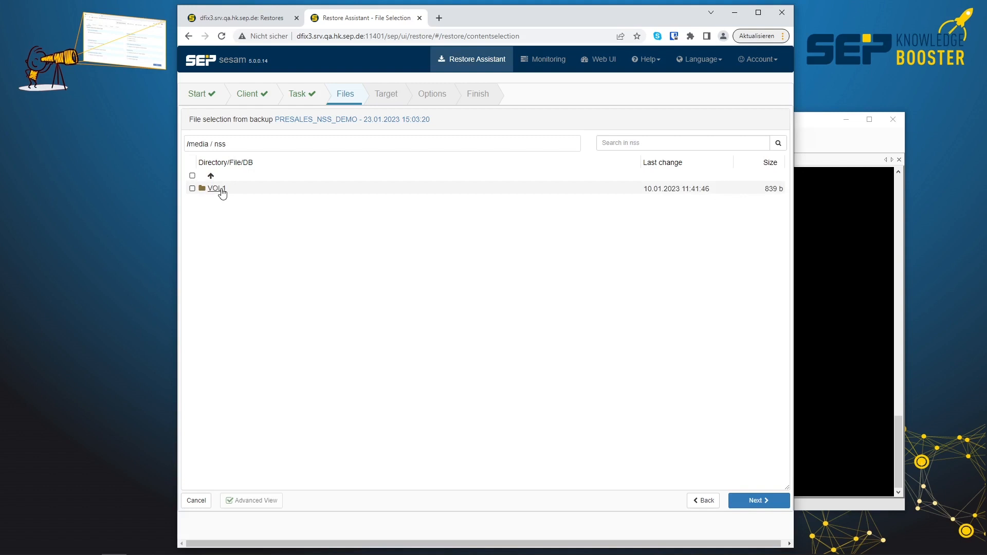
click(222, 192)
click(192, 266)
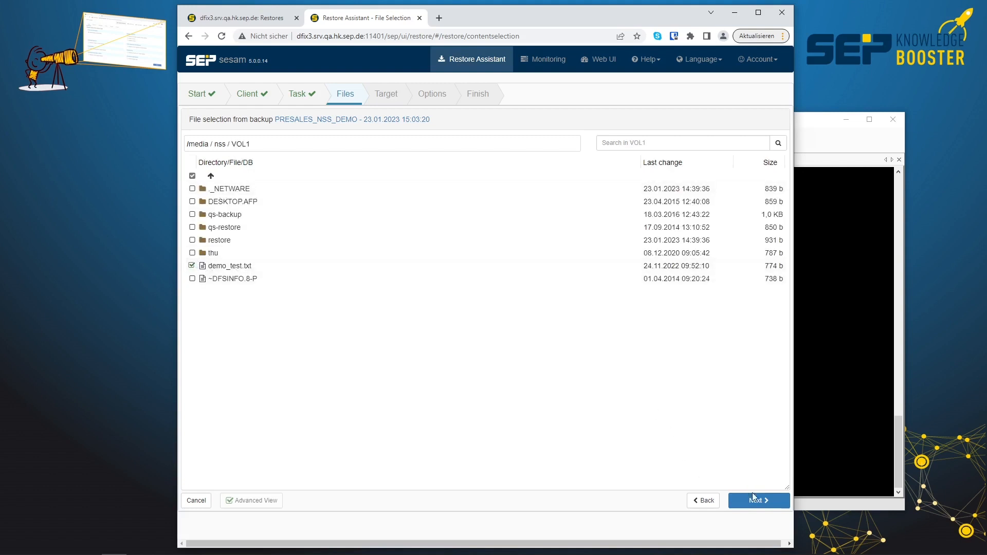
click(753, 499)
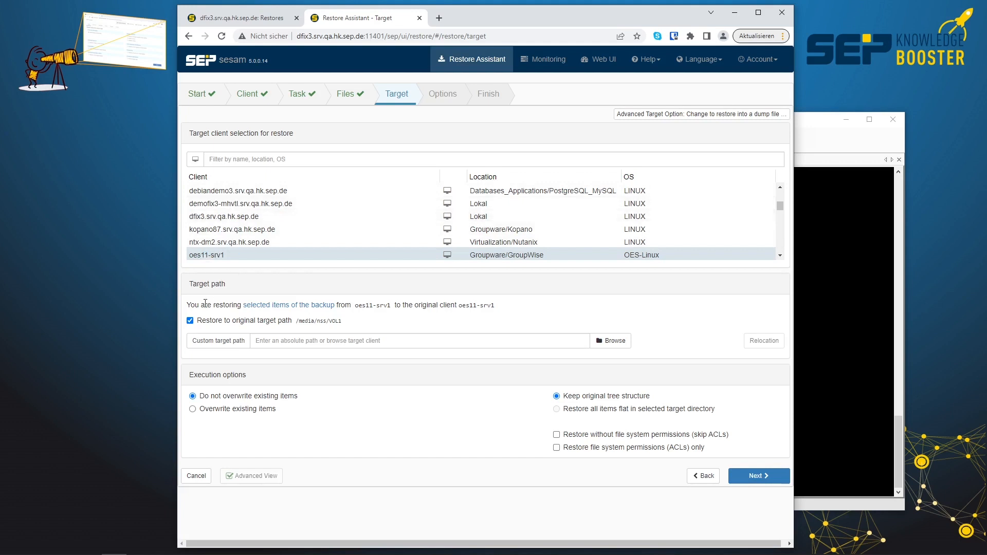
Turn off restoring to the original path and set the custom target path to /media/nss/VOL1/restore.
click(190, 321)
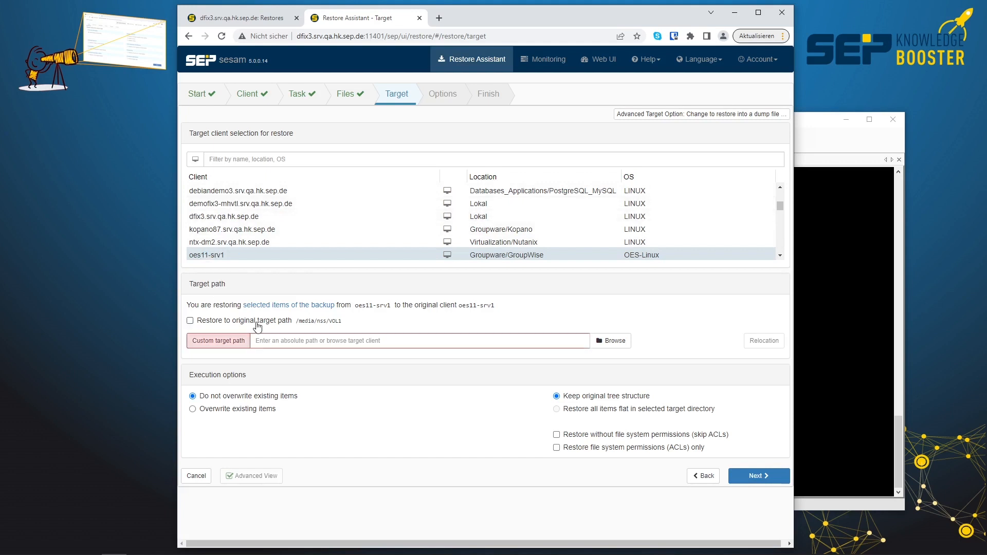
click(610, 342)
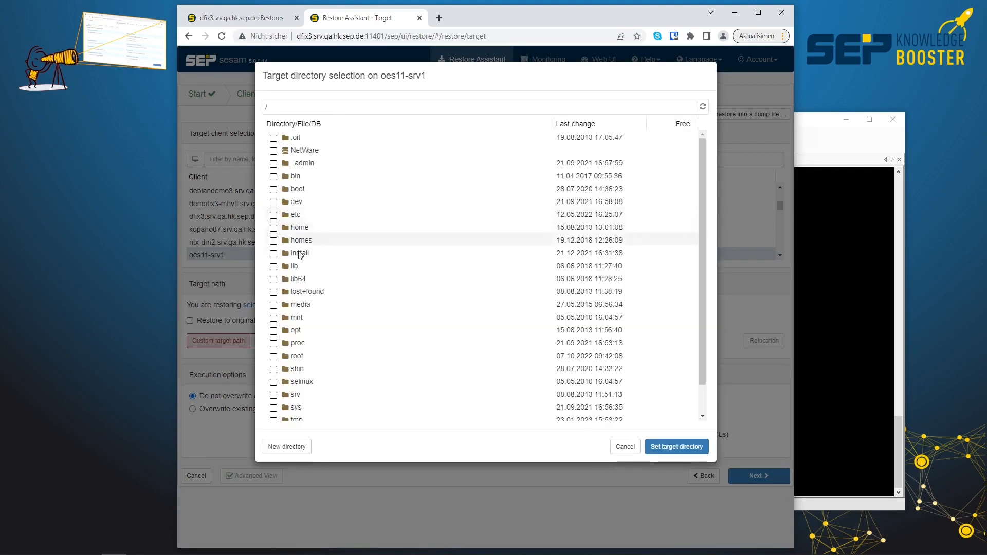
click(300, 304)
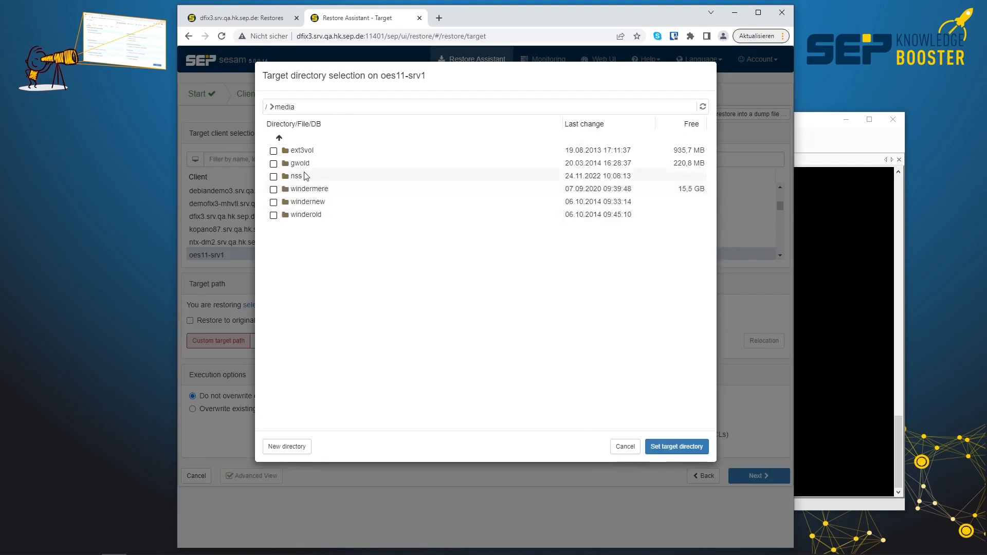
click(297, 177)
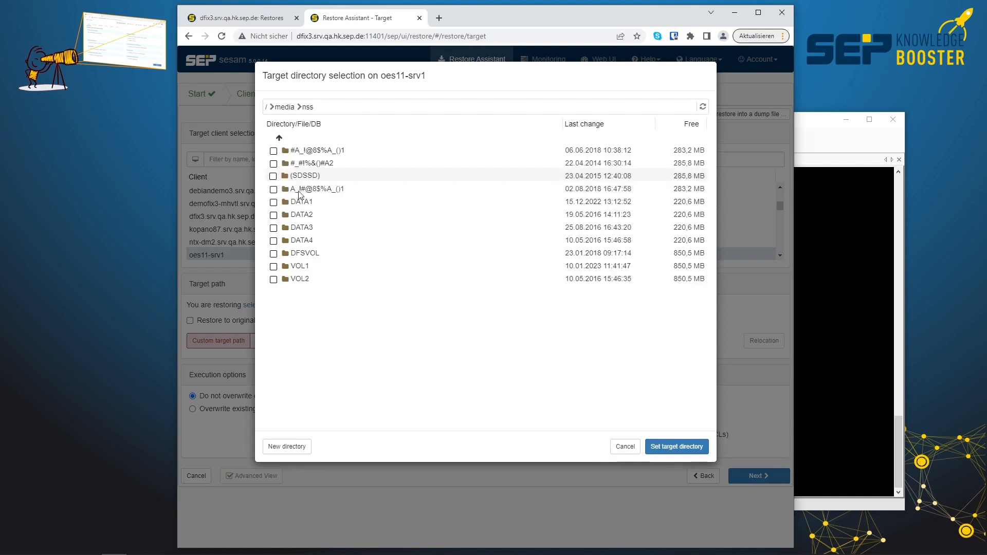
click(301, 267)
click(273, 202)
click(668, 446)
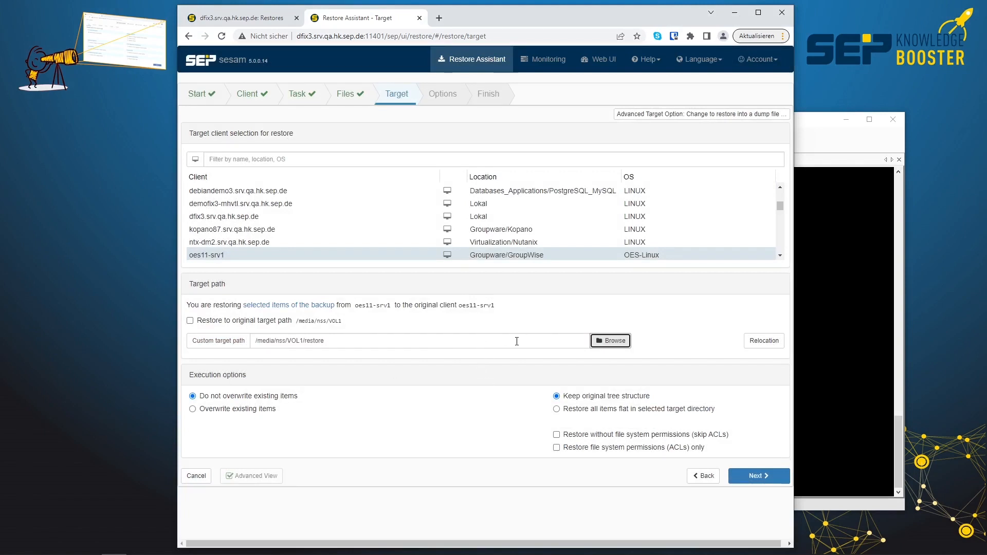
Set all items to restore flat in the selected target directory and start the restore with the remaining options at their defaults.
click(593, 411)
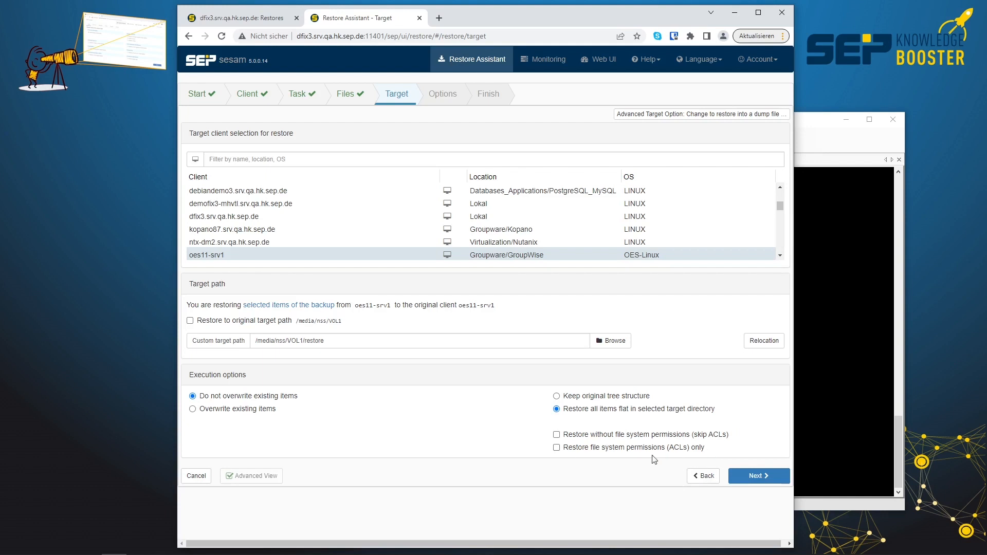
click(756, 477)
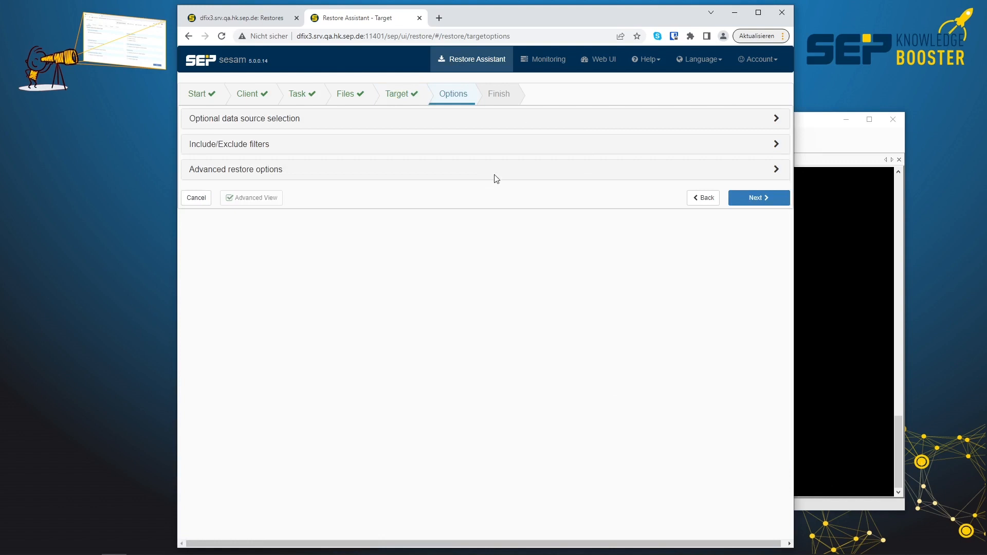
click(745, 201)
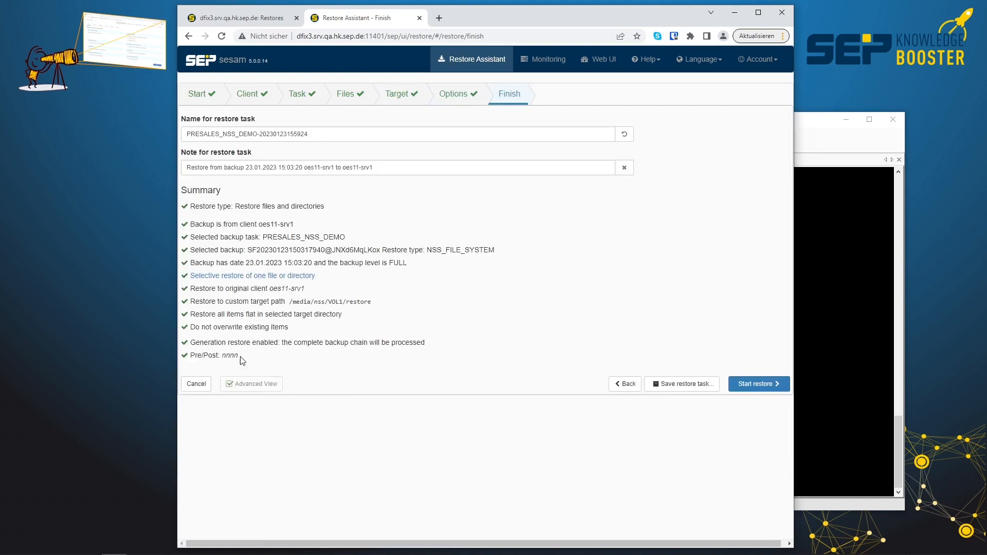
click(752, 389)
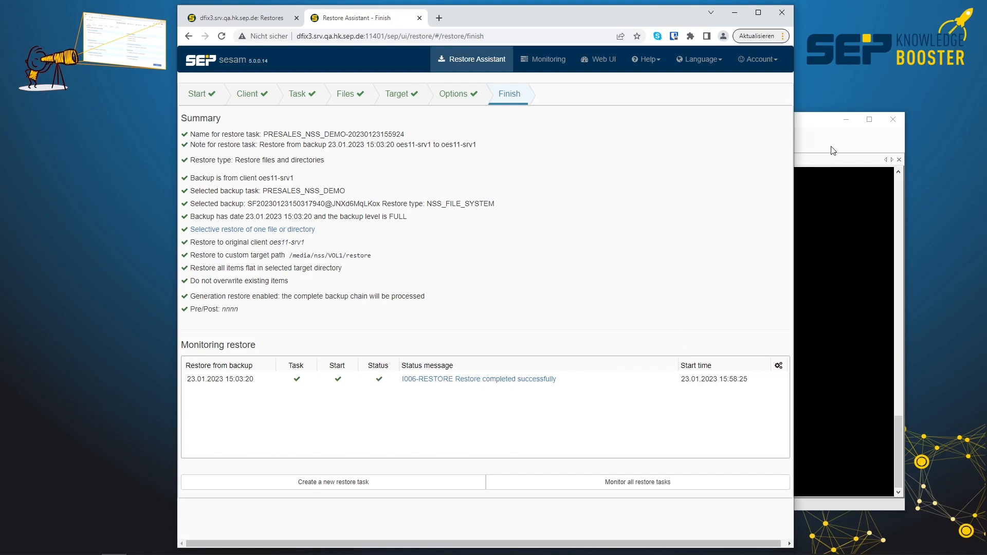
Open the details of the restore job, read its main log through to the end, and close the details.
click(492, 379)
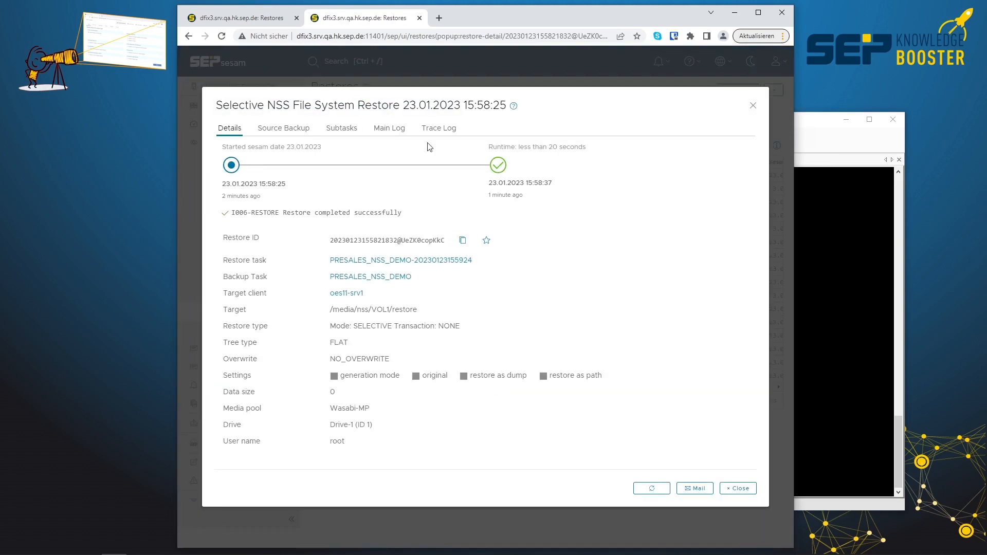
click(392, 129)
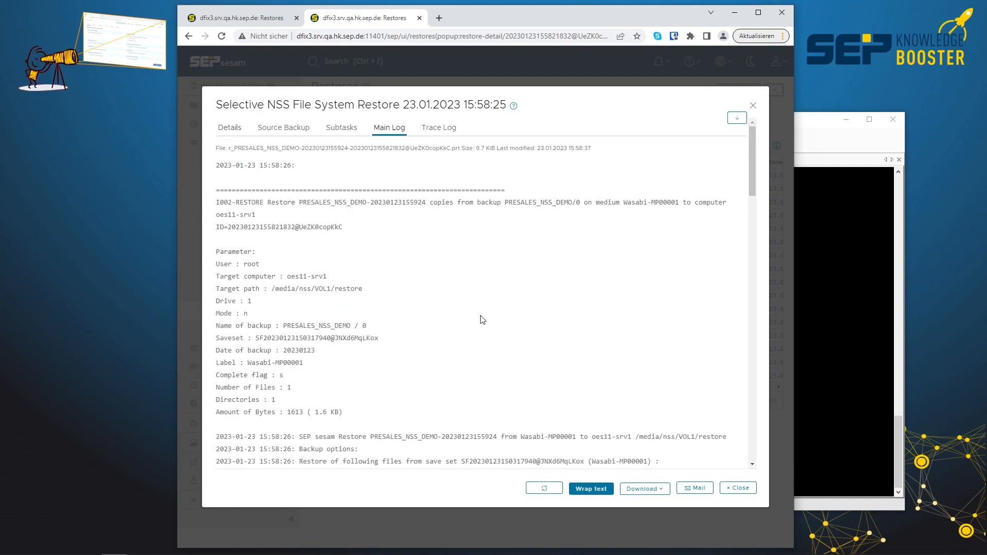
scroll(480, 319, down, 10)
scroll(478, 318, down, 9)
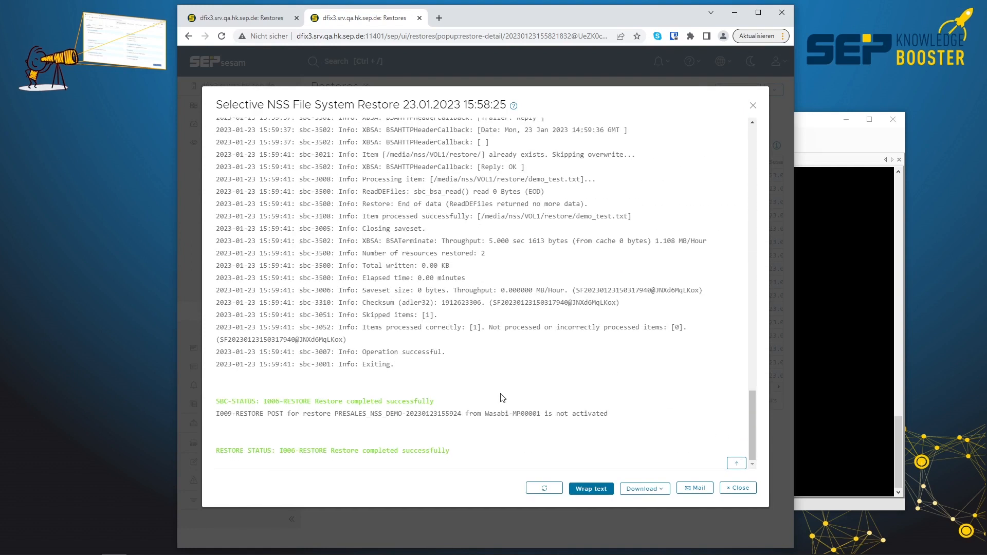
click(741, 489)
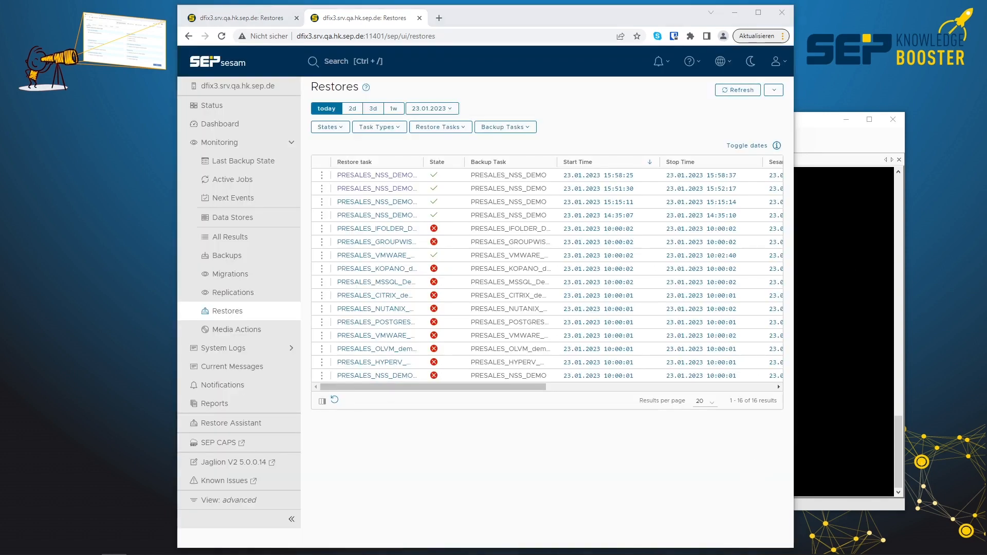
Switch back to the oes11-srv1 terminal in mRemoteNG and list the contents of the restore directory.
click(807, 129)
text(ls)
key(Return)
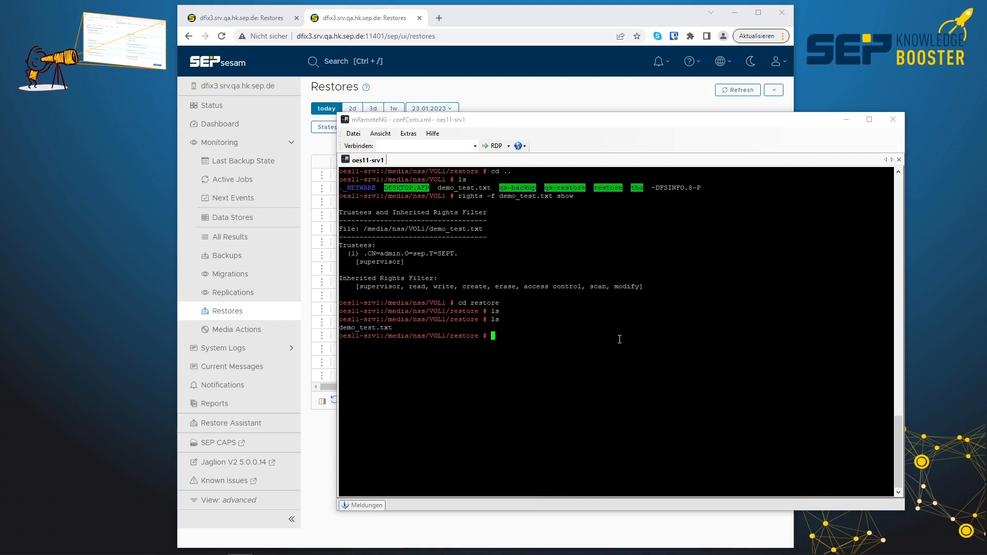
Display the trustees and inherited rights filter of the restored demo_test.txt with rights -f demo_test.txt show.
key(Up)
key(Up)
key(Up)
key(Up)
key(Return)
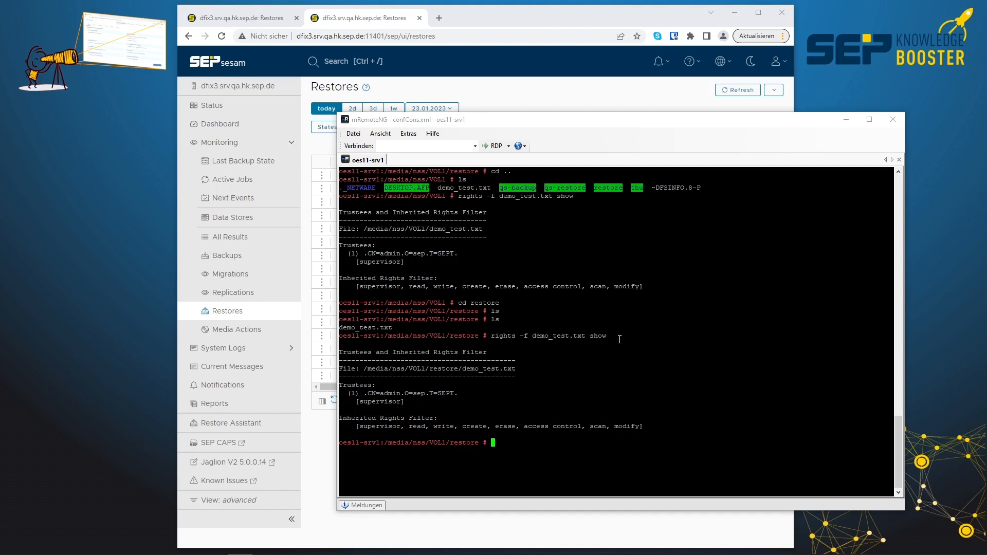
Open a new Restore Assistant from the SEP sesam web interface, disable the advanced view and choose Micro Focus GroupWise as restore type.
click(245, 424)
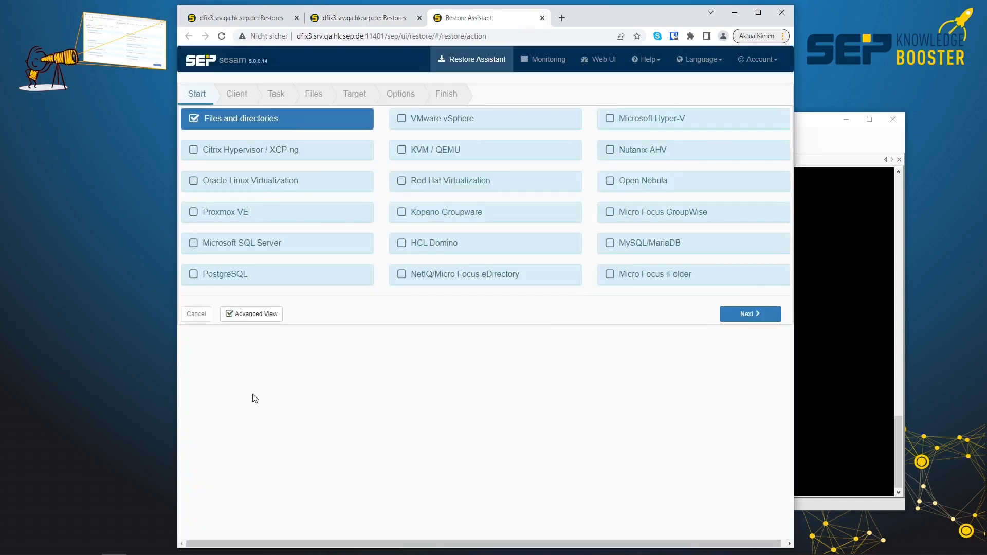
click(251, 313)
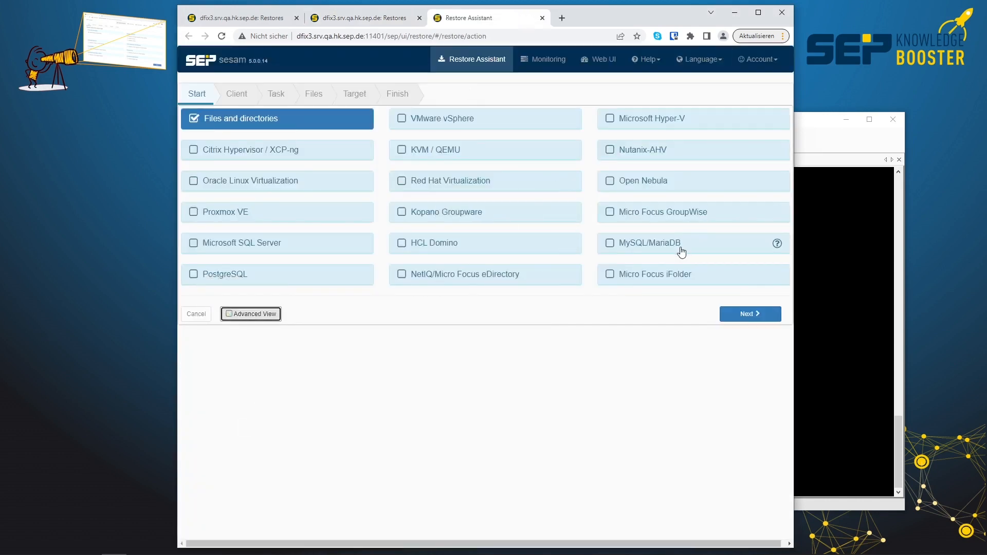
click(666, 214)
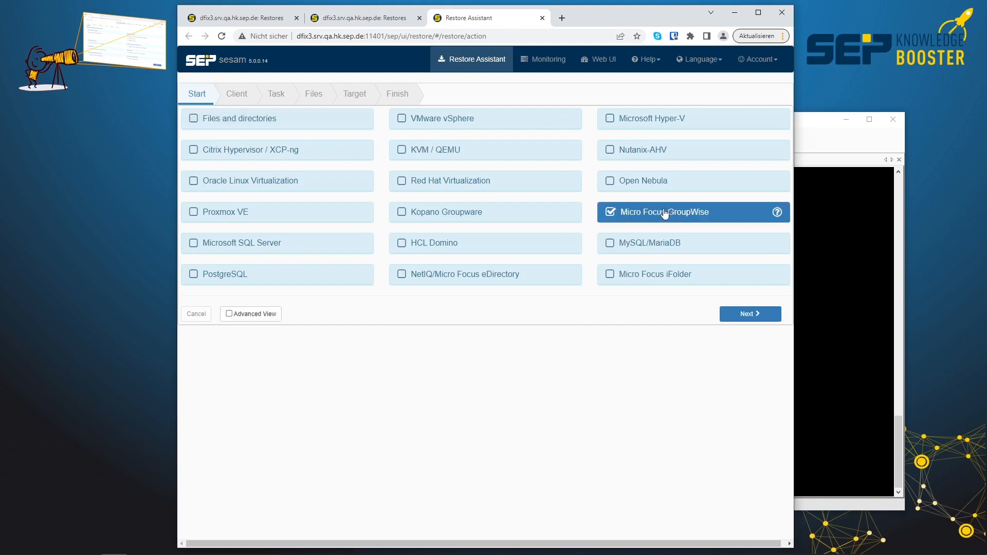
Browse the PRESALES_GROUPWISE_DEMO backup of client oes11-srv1 down to /media/windermere/gw13po1, and cancel the restore.
click(749, 314)
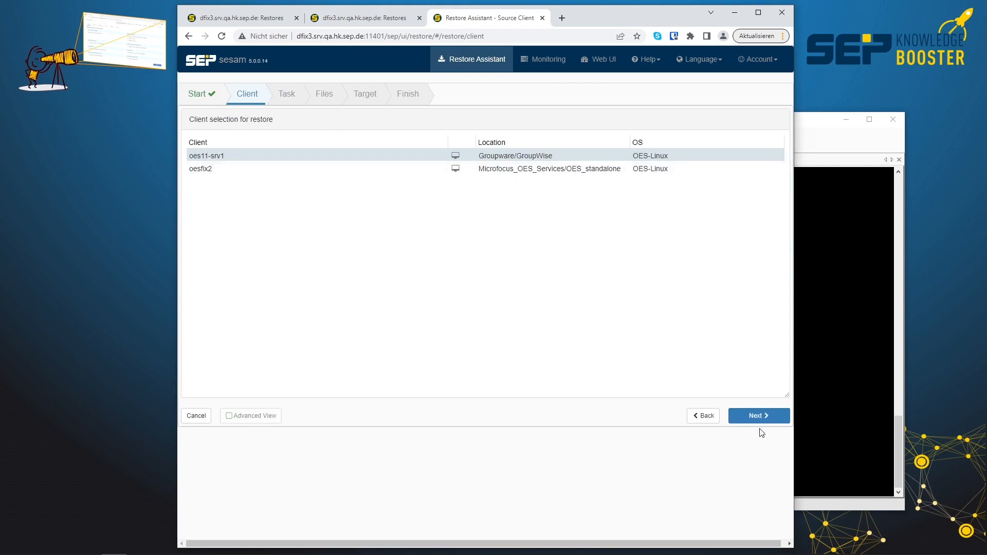
click(762, 415)
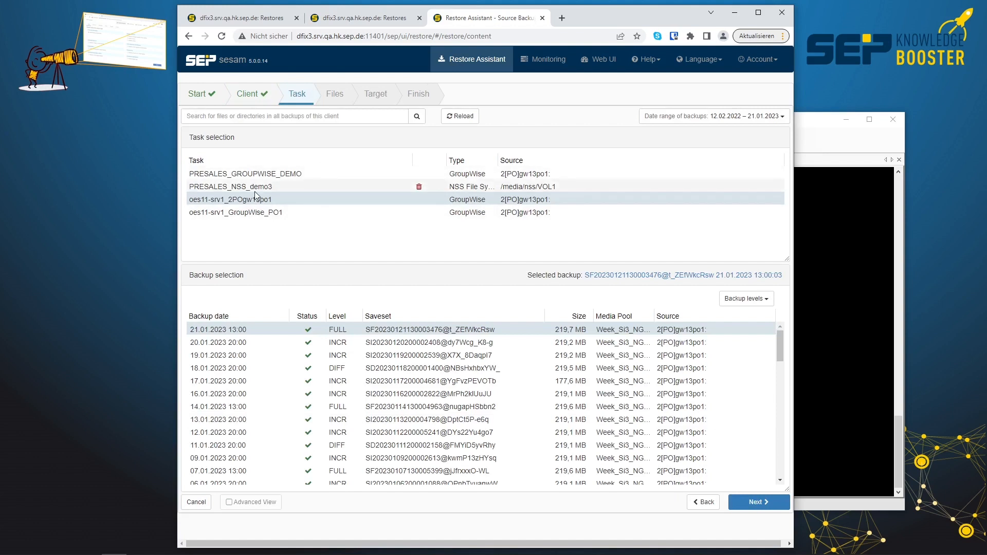
click(262, 174)
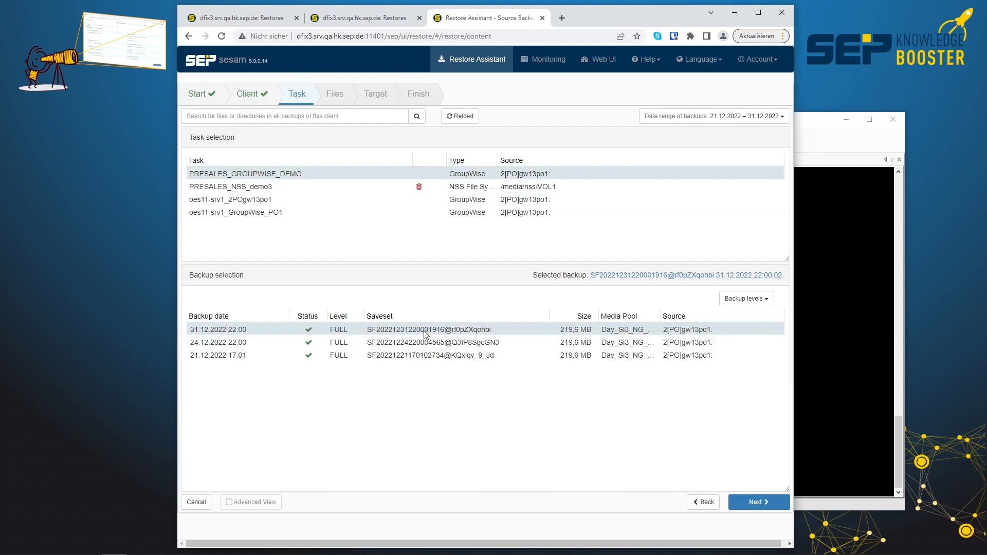
click(752, 502)
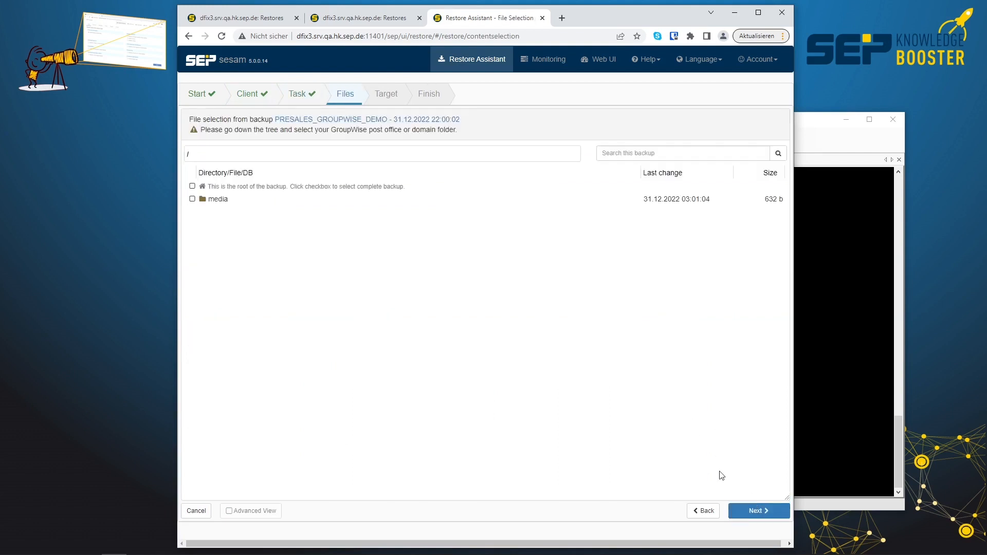
click(216, 199)
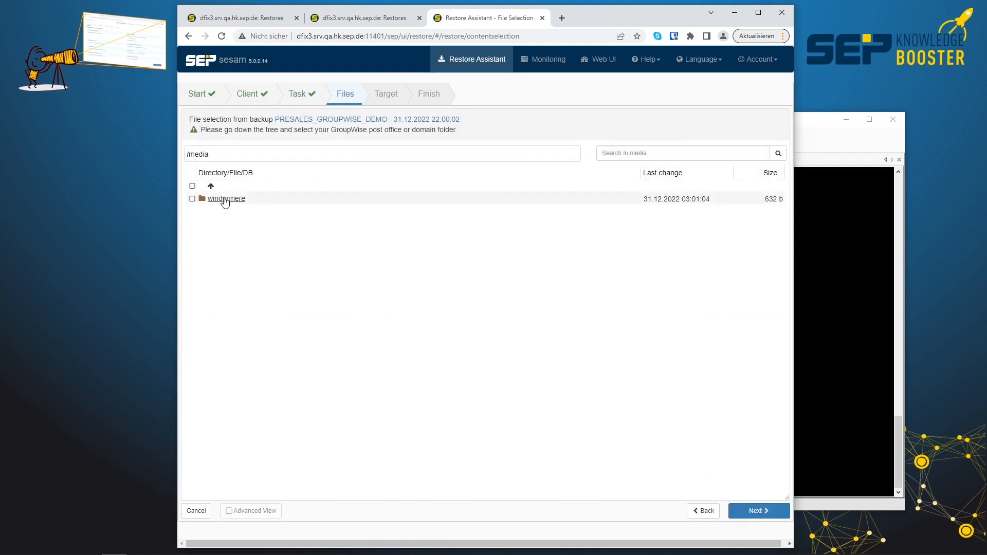
click(231, 201)
click(232, 200)
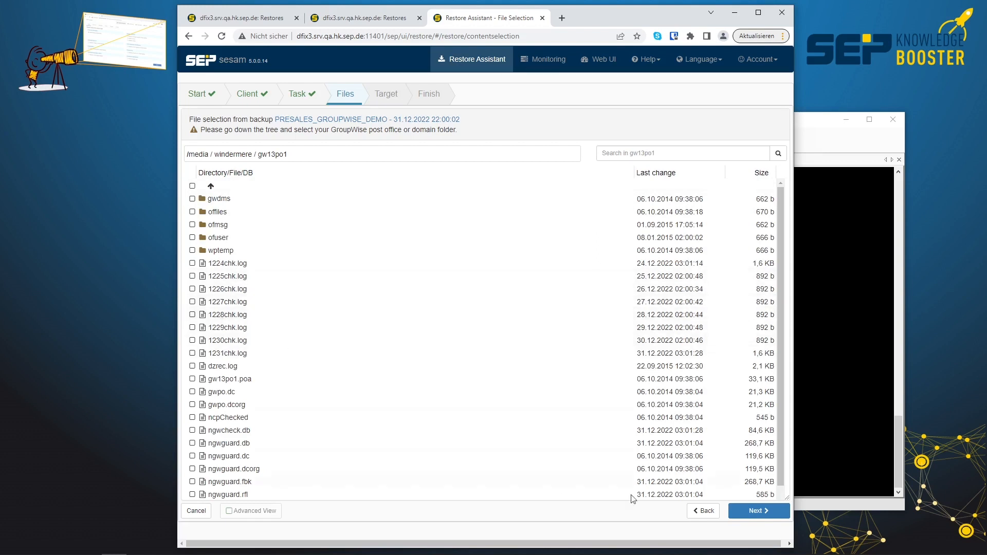
click(198, 512)
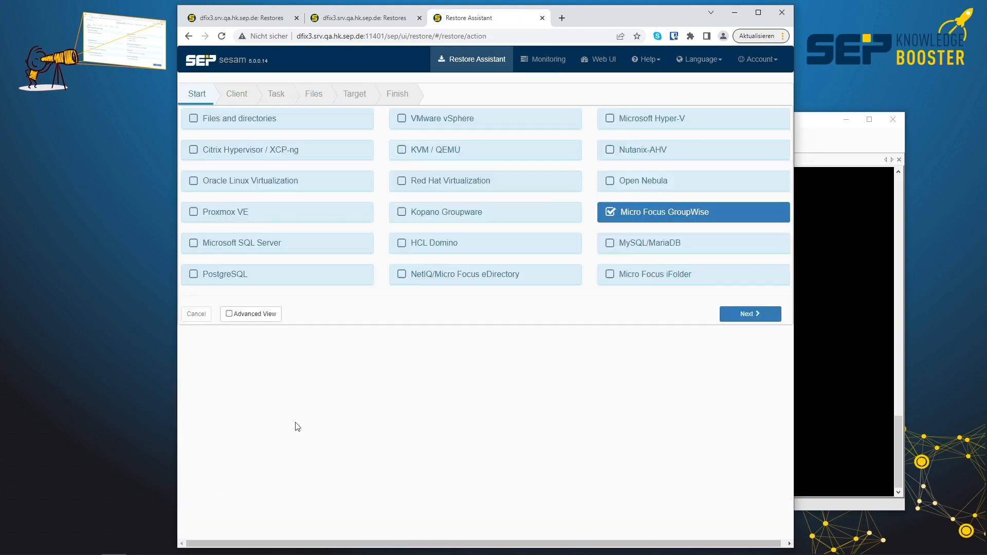
Choose a NetIQ/Micro Focus eDirectory restore, browse oes15-srv2_Full_Directory_Backup down to .T=OES15TREE./.CN=Security., and cancel the restore.
click(524, 279)
click(744, 314)
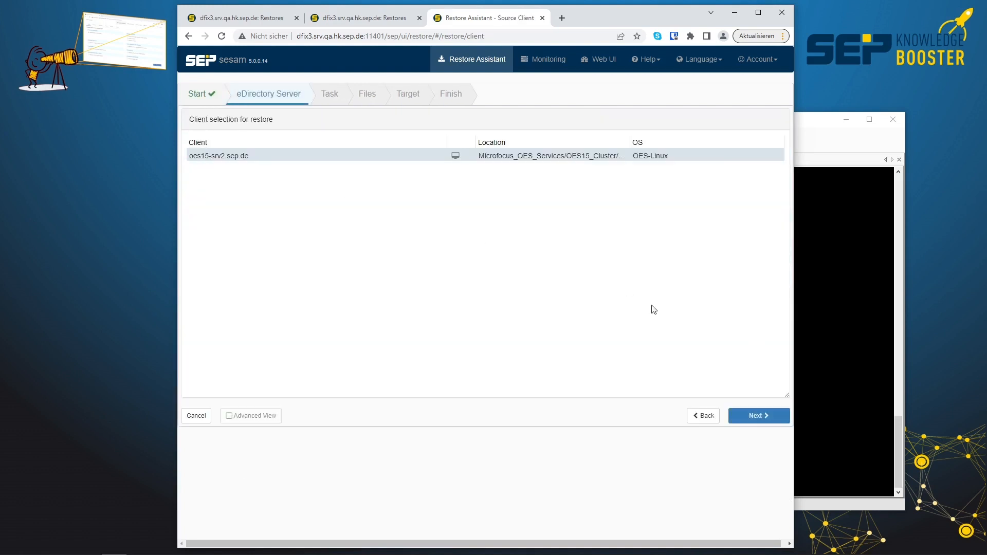
click(754, 422)
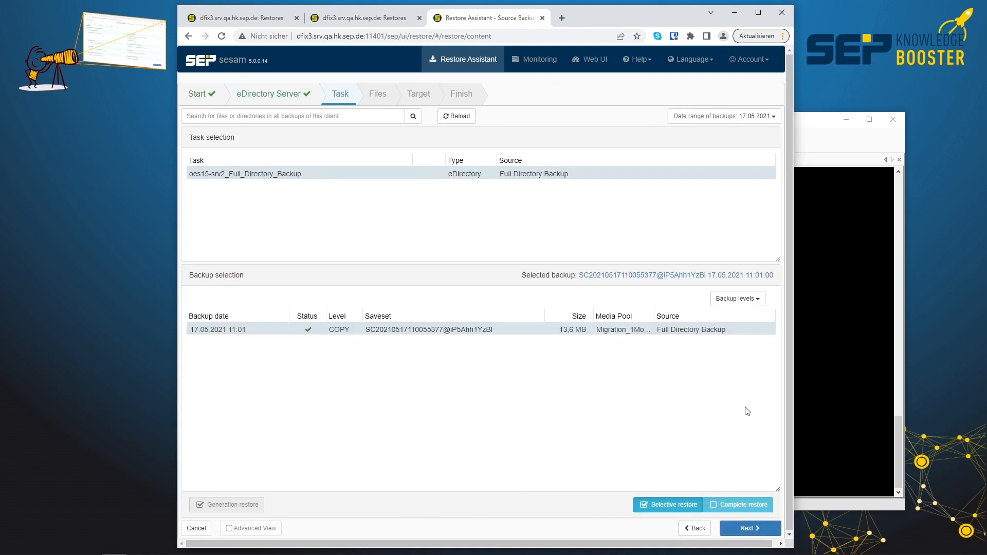
click(752, 530)
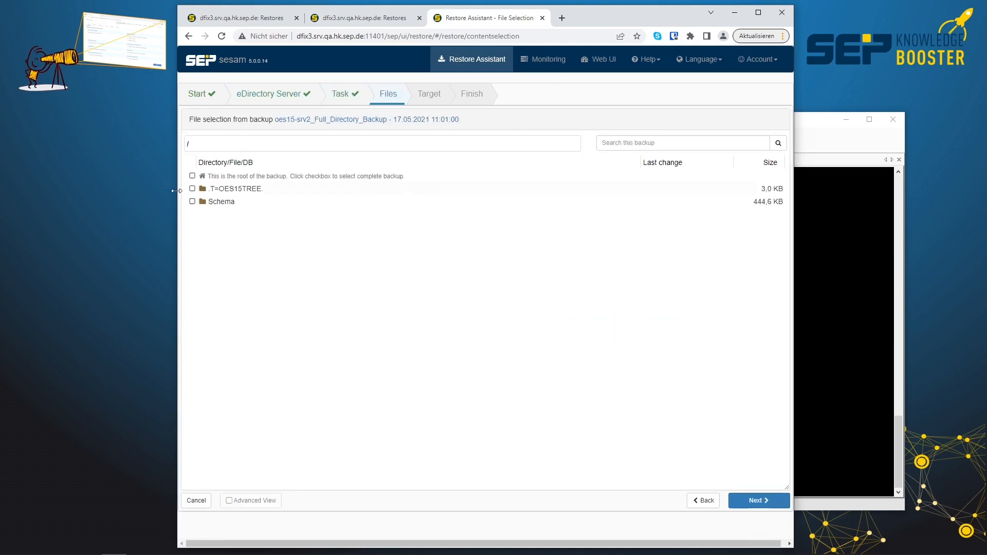
click(248, 193)
click(249, 191)
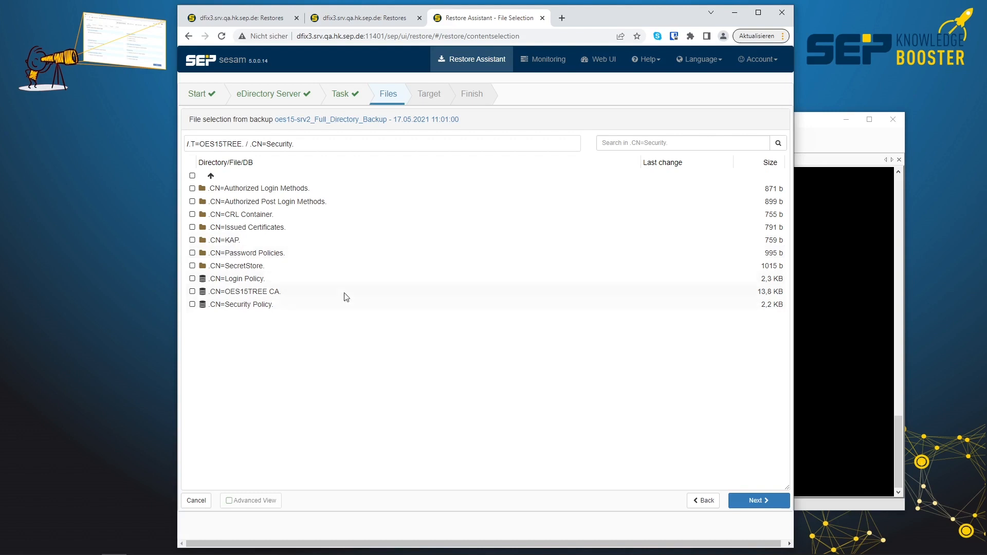
click(197, 500)
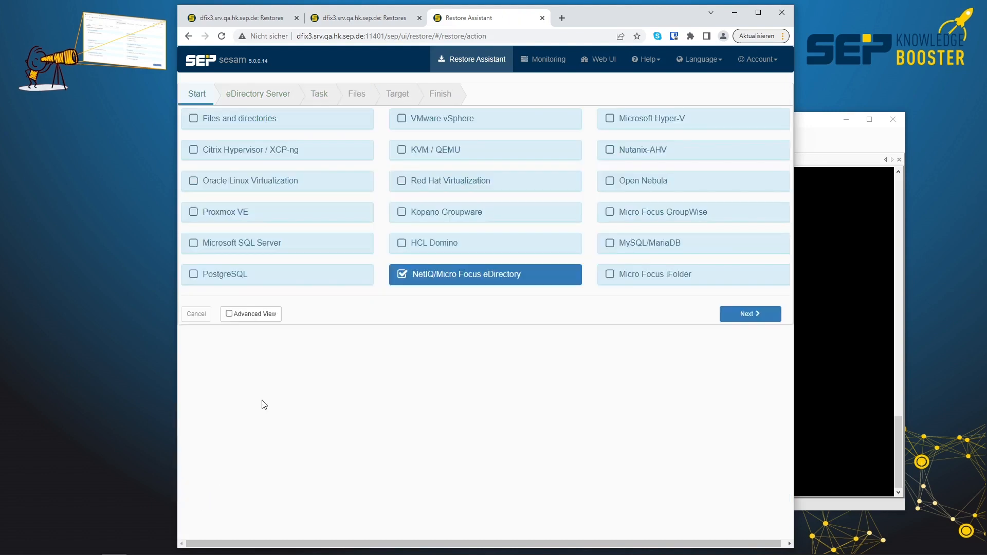
Select Micro Focus iFolder as the restore type.
click(673, 274)
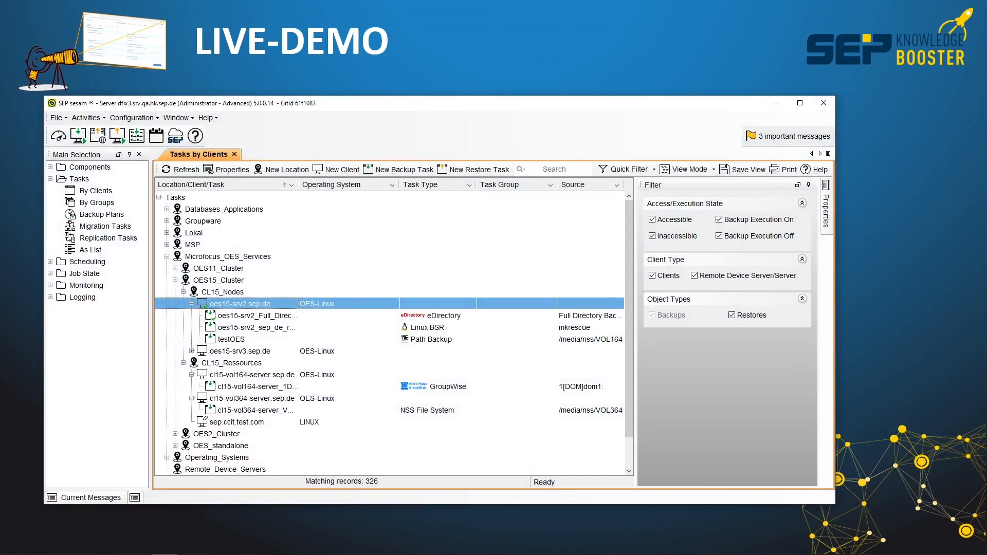
In the SEP sesam GUI, filter the tasks-by-clients list by oes11.
click(570, 167)
text(oes11)
key(Return)
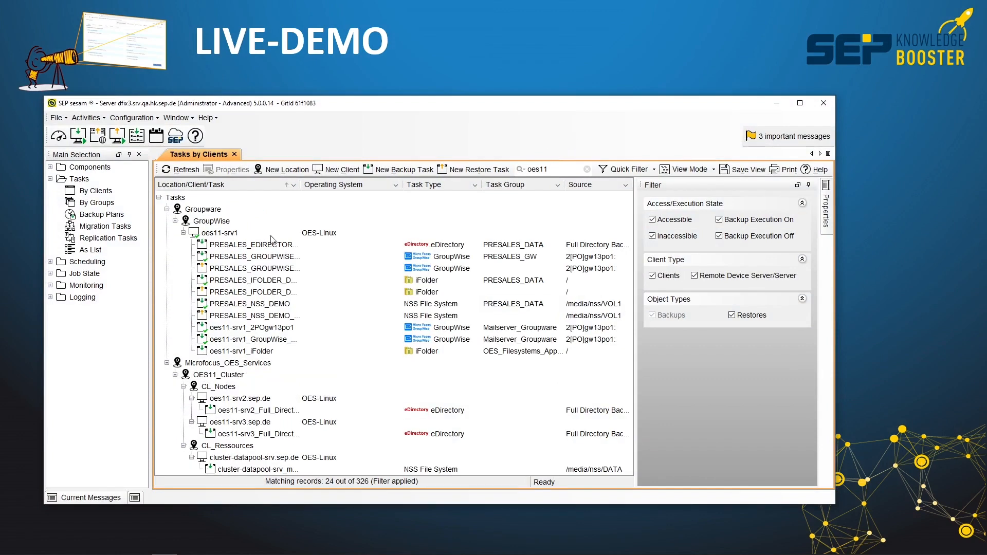
Review the oes11-srv1 client properties, including its OES-Linux access settings, and close them without changes.
double_click(220, 235)
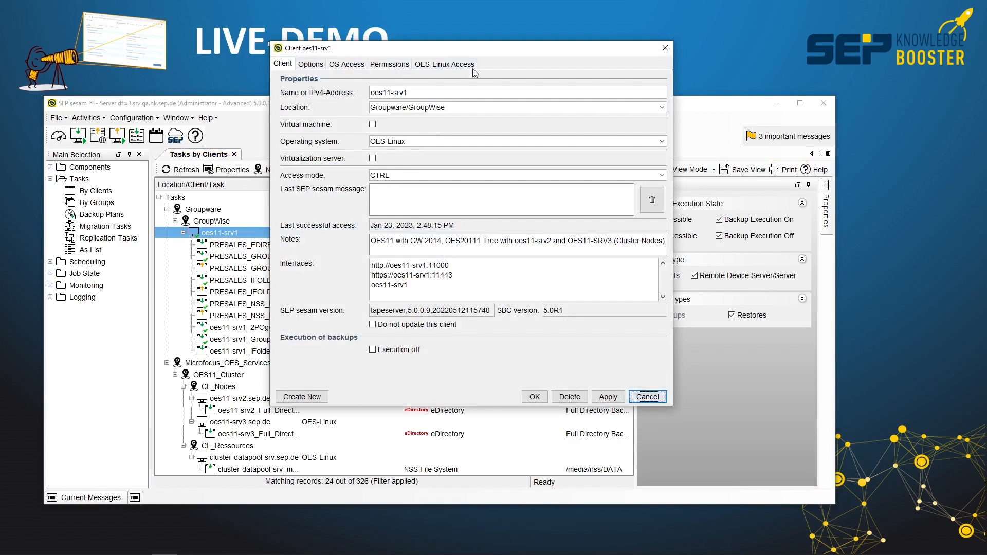
click(457, 66)
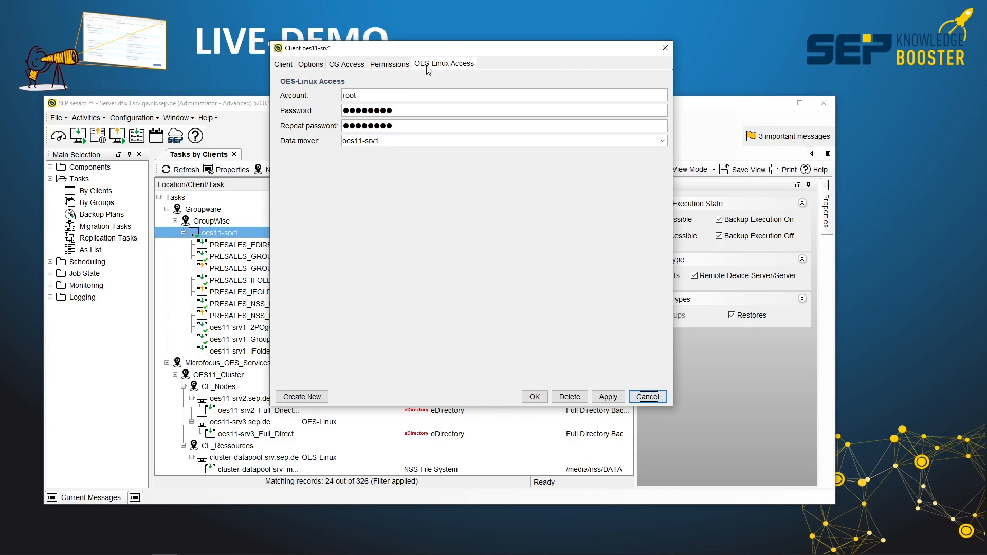
click(284, 64)
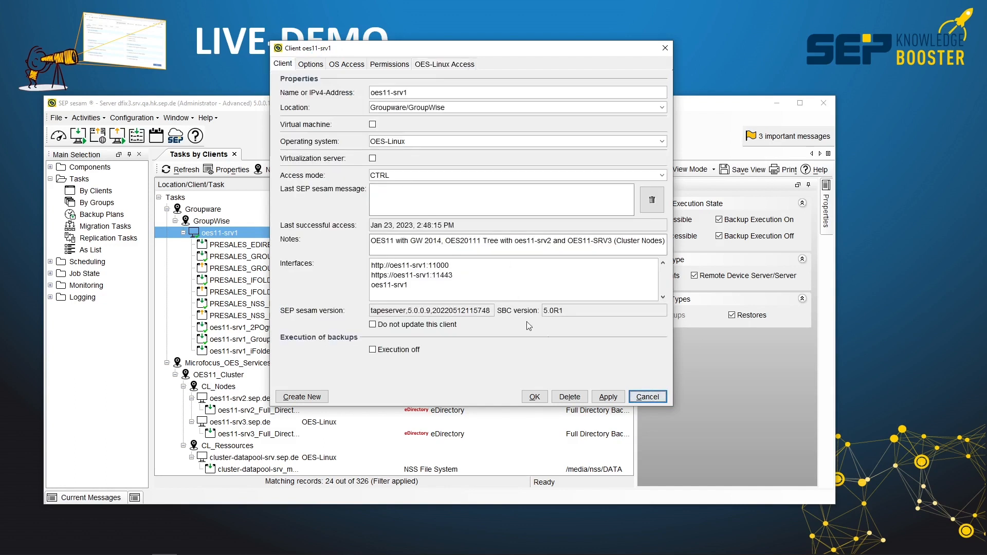
click(645, 395)
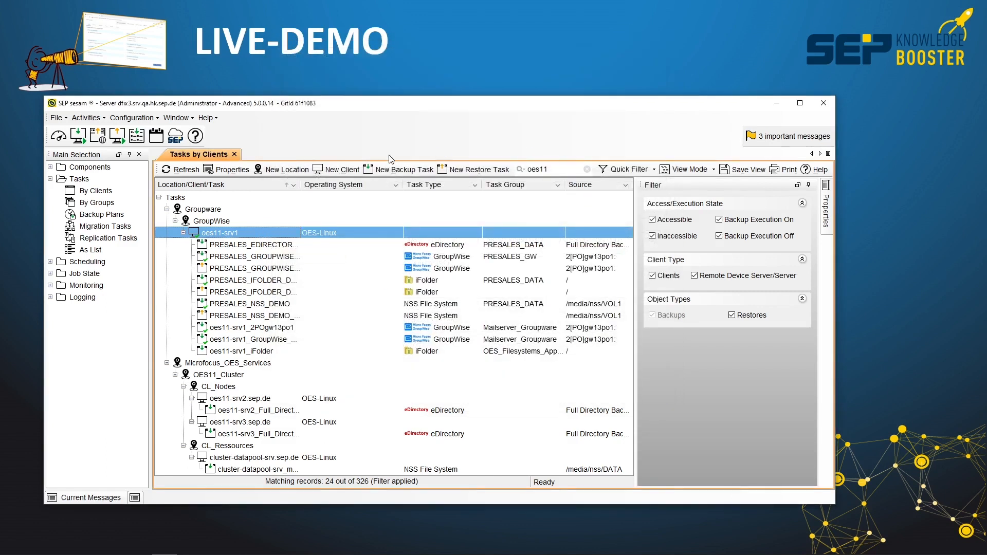
Begin a new backup task for oes11-srv1 and browse the client's local file systems as possible backup sources.
click(404, 170)
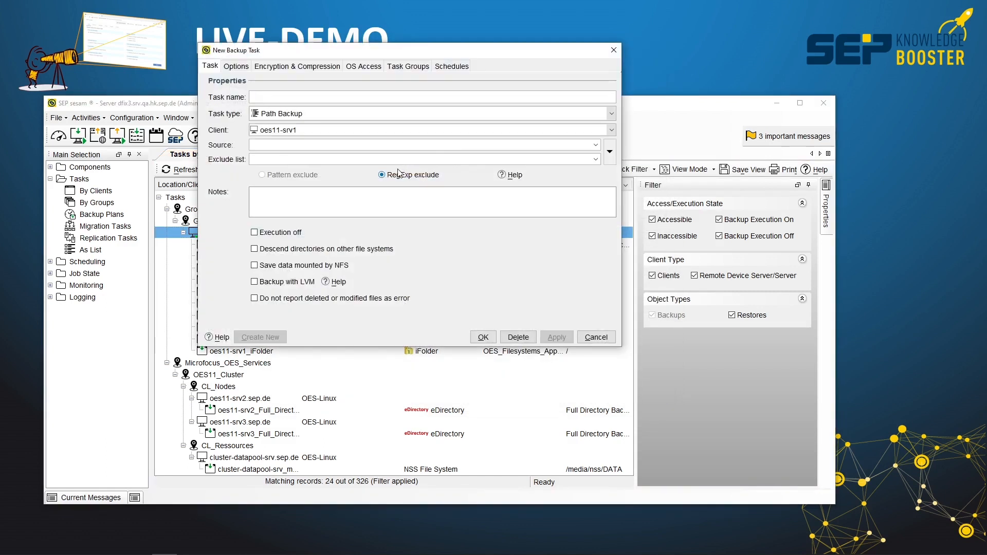
click(611, 152)
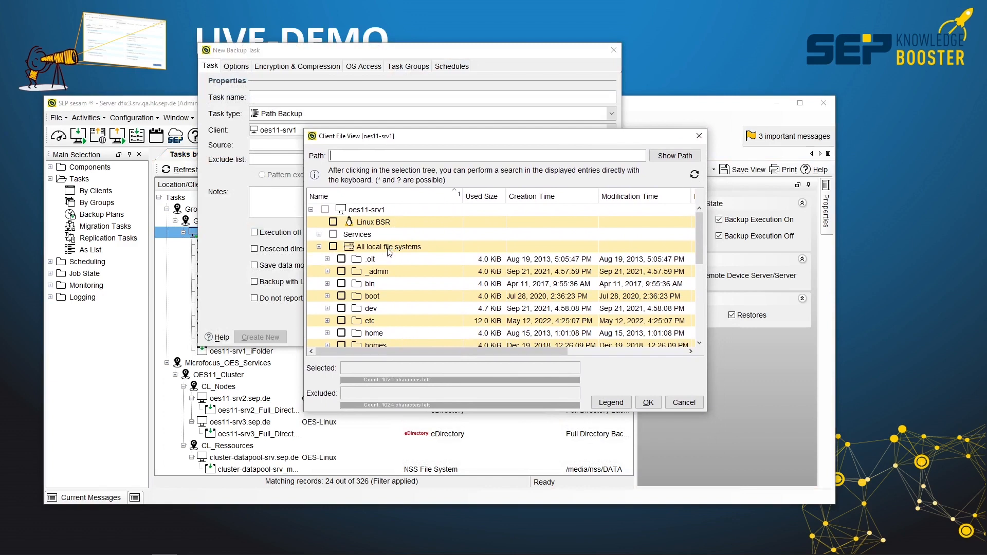
scroll(389, 255, down, 2)
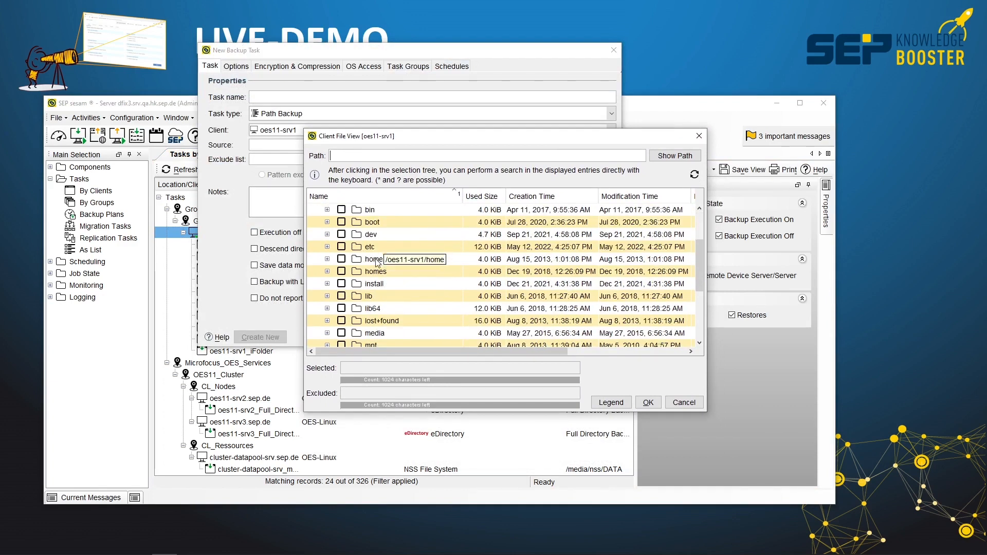
click(378, 333)
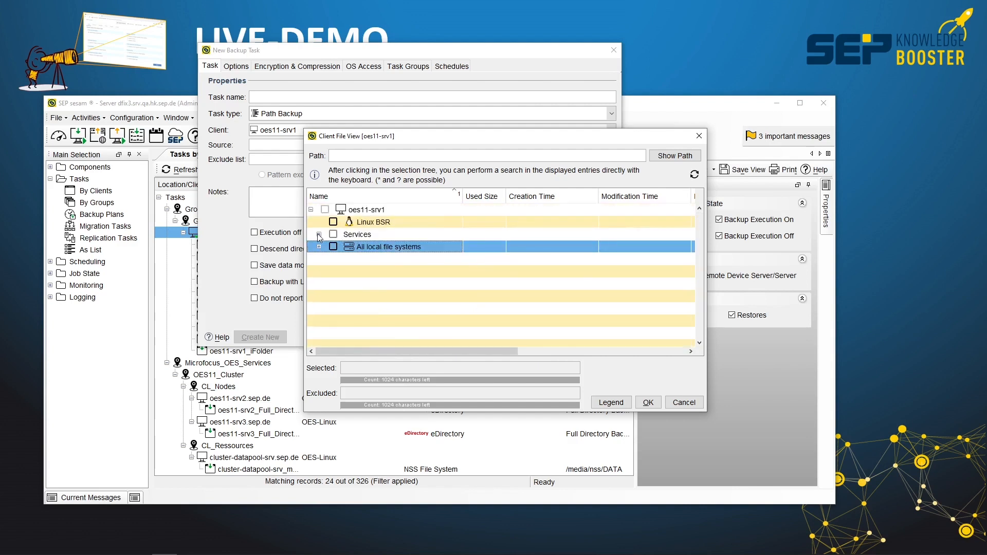
Examine the client's OES services and the NSS volumes under OES11-SRV1.Linux File System, and cancel the new backup task.
click(319, 234)
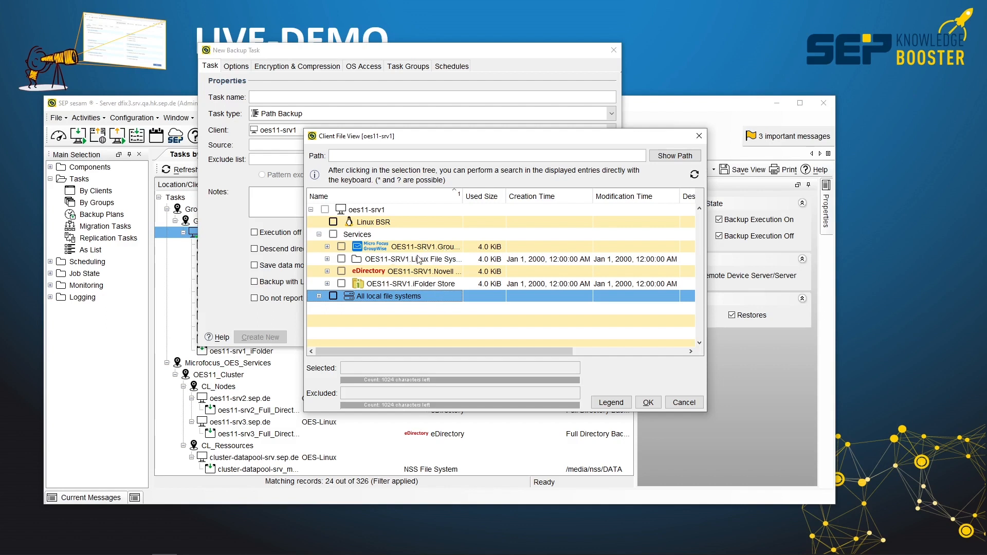
drag(462, 196, 533, 194)
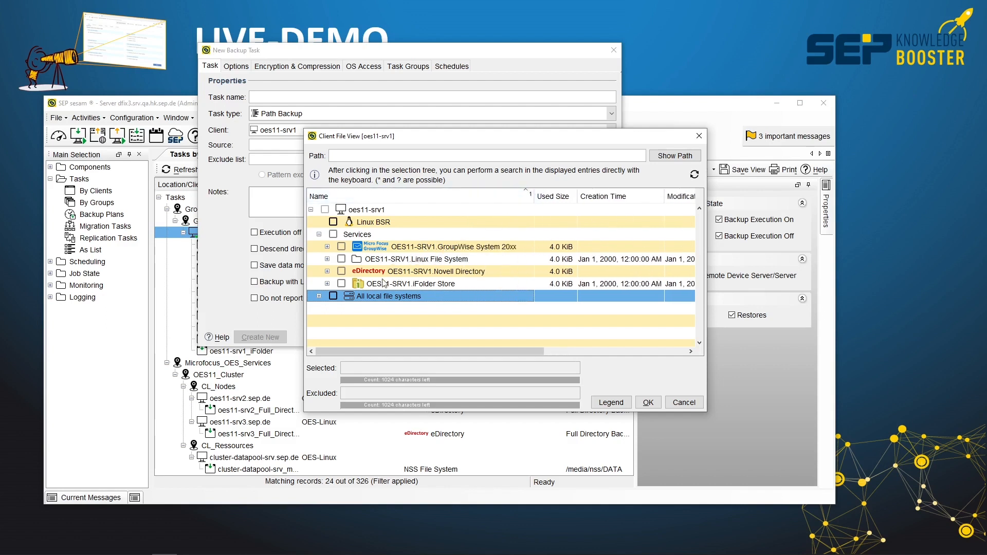
click(326, 258)
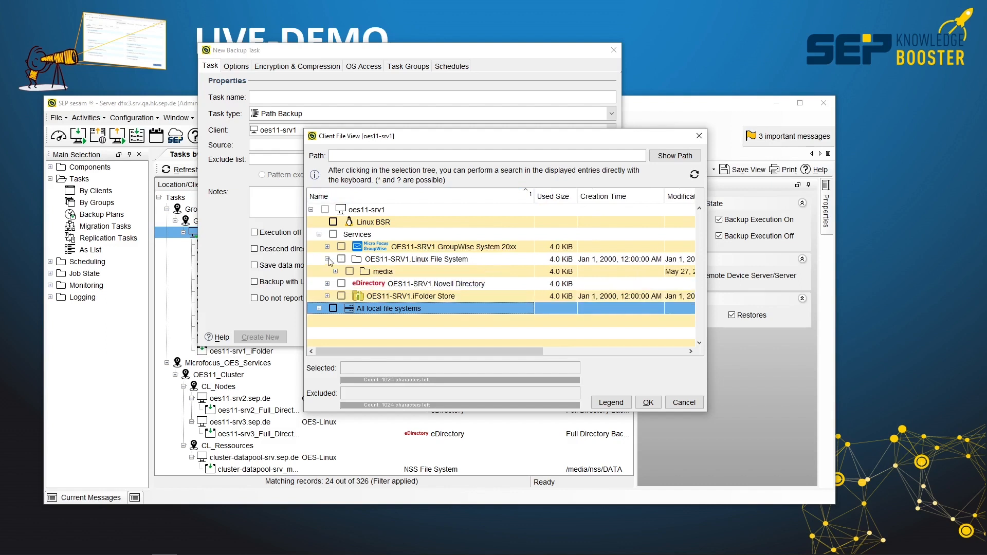
click(335, 271)
click(343, 283)
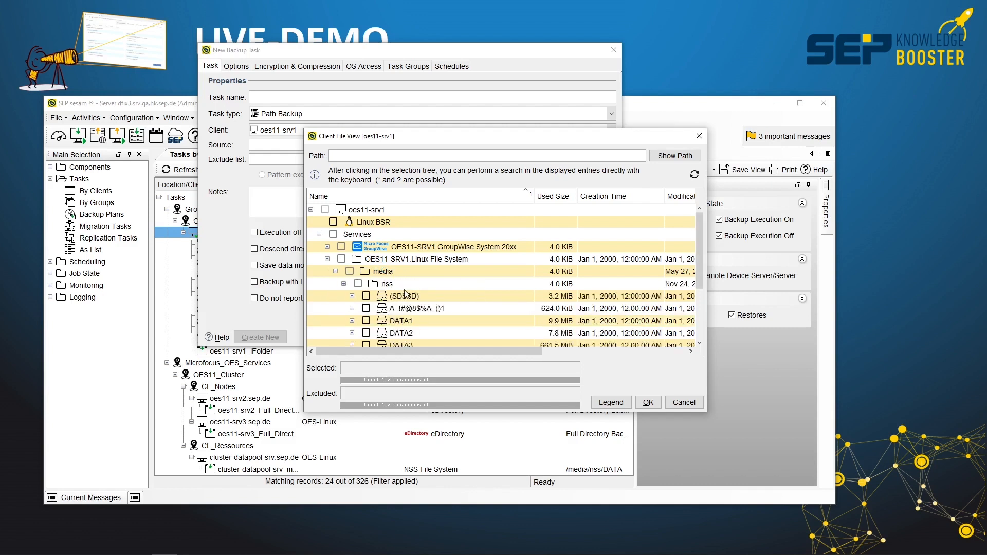
scroll(408, 300, down, 3)
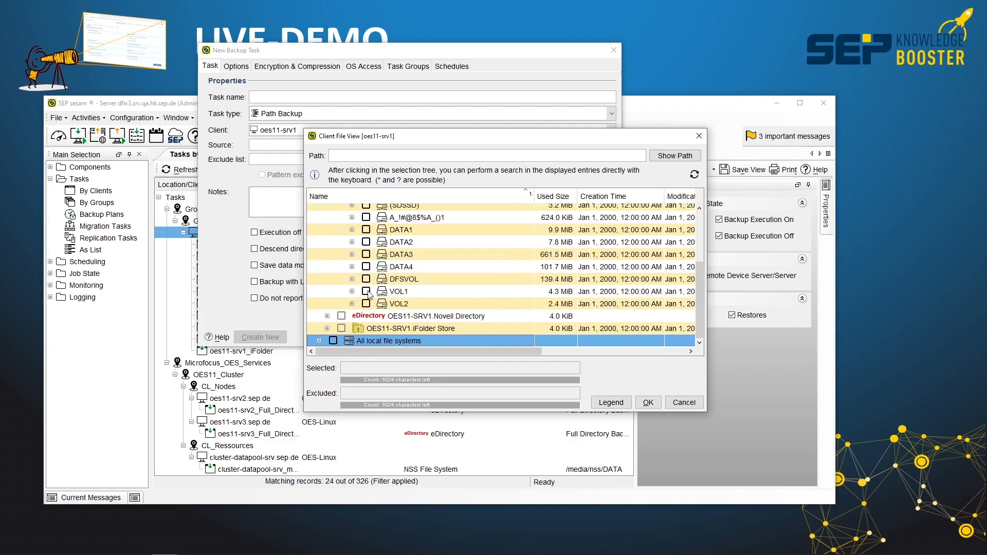
scroll(401, 258, up, 1)
scroll(401, 258, up, 1)
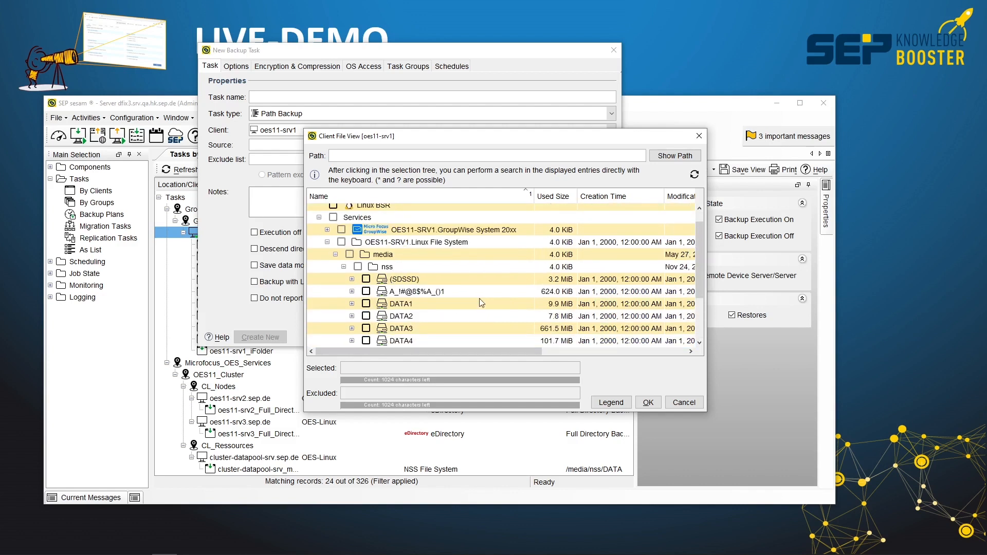
click(684, 403)
click(599, 339)
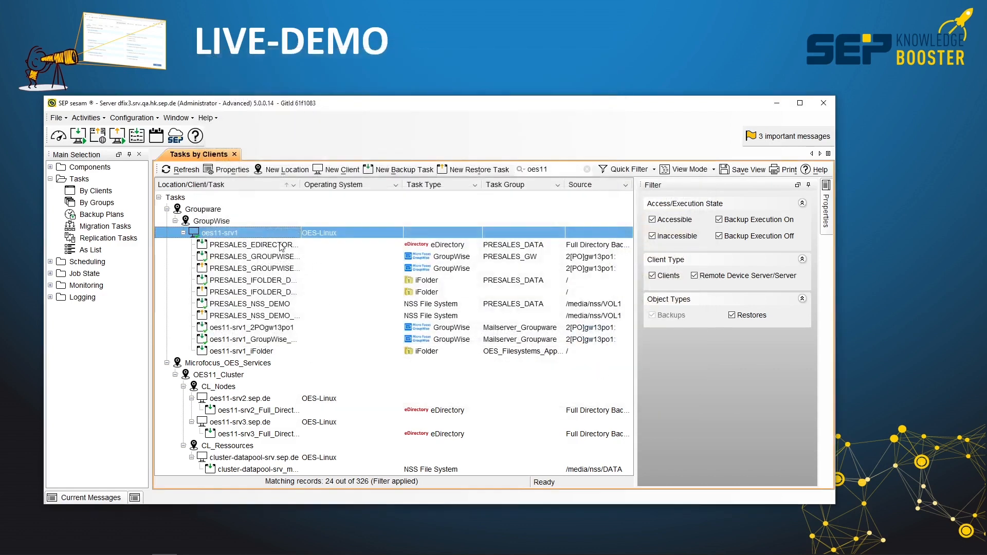
Widen the task name column to show full names and open the immediate start settings for the PRESALES_NSS_DEMO backup.
drag(301, 185, 361, 185)
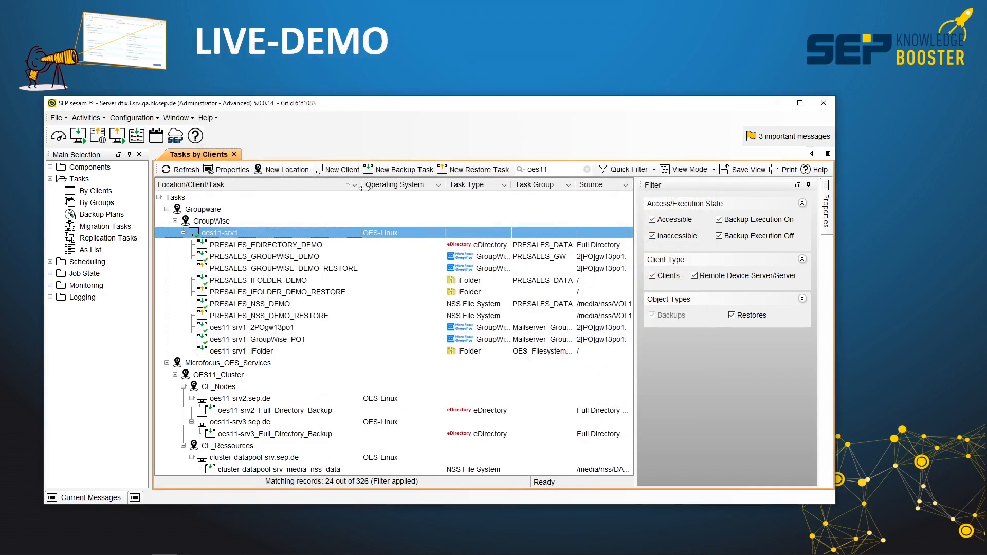
click(259, 305)
right_click(259, 304)
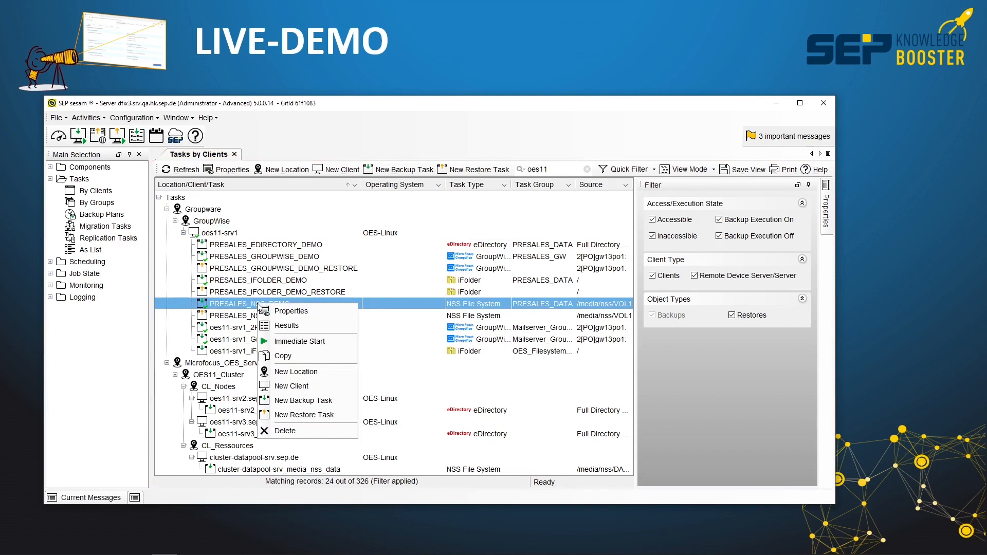
click(330, 343)
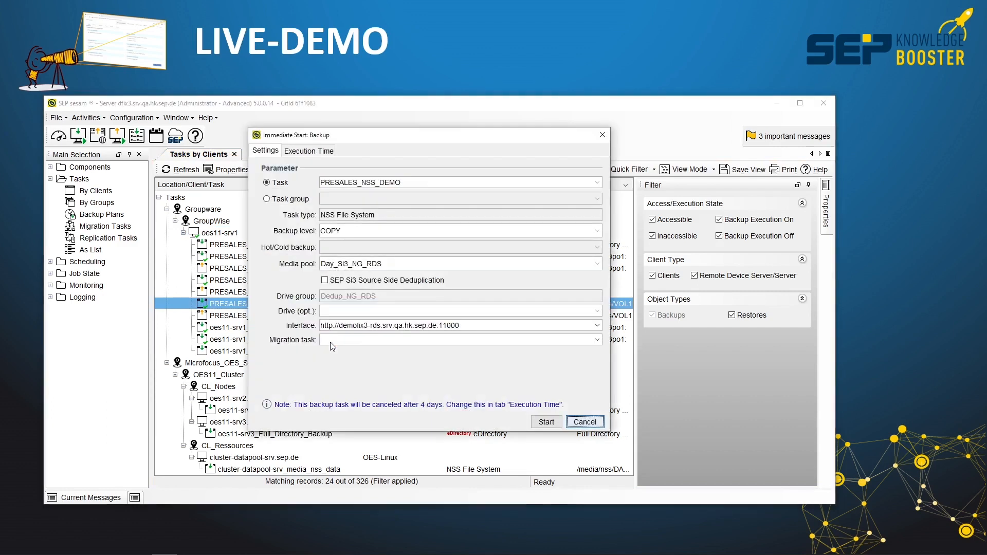
Start the PRESALES_NSS_DEMO backup immediately with backup level FULL and media pool Wasabi-MP.
click(334, 230)
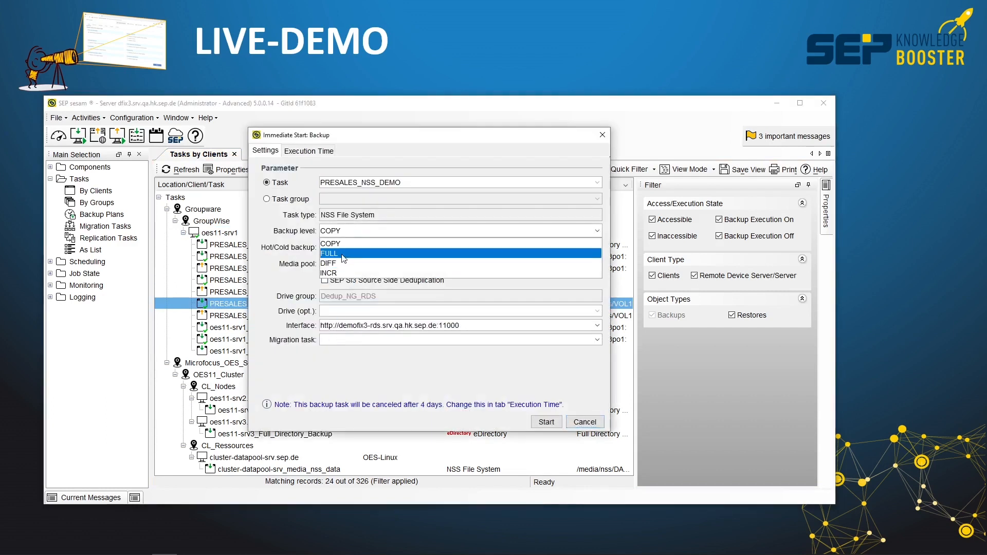
click(339, 254)
click(351, 265)
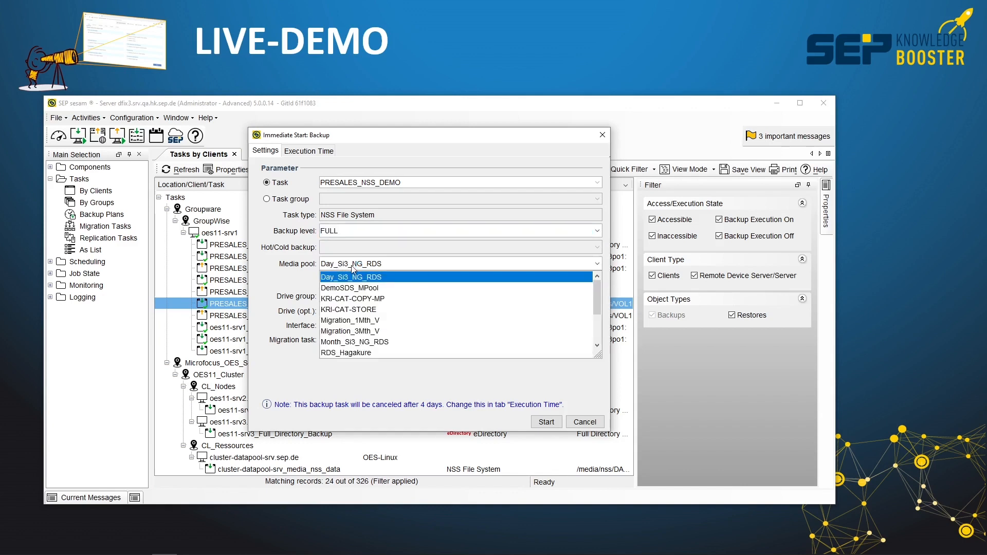
scroll(360, 318, down, 2)
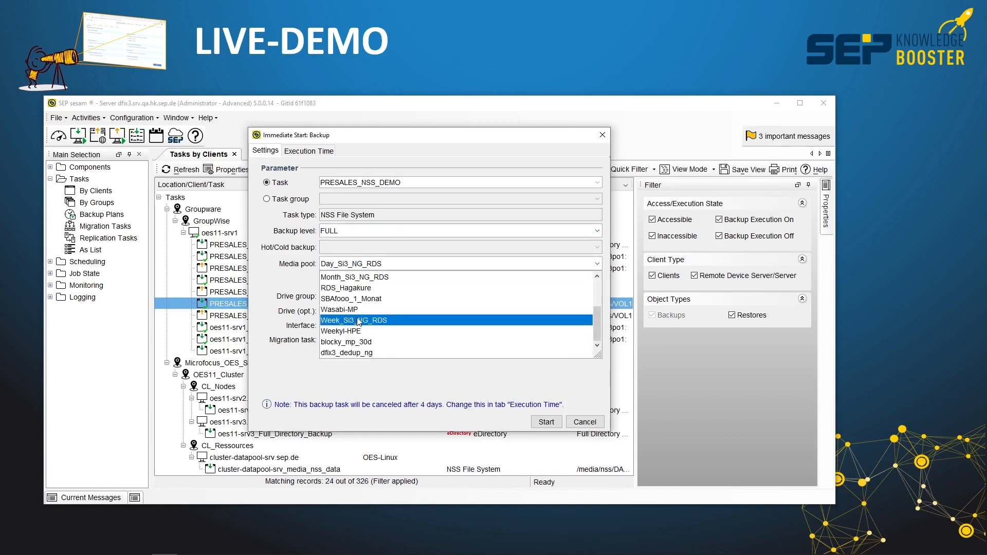
click(360, 311)
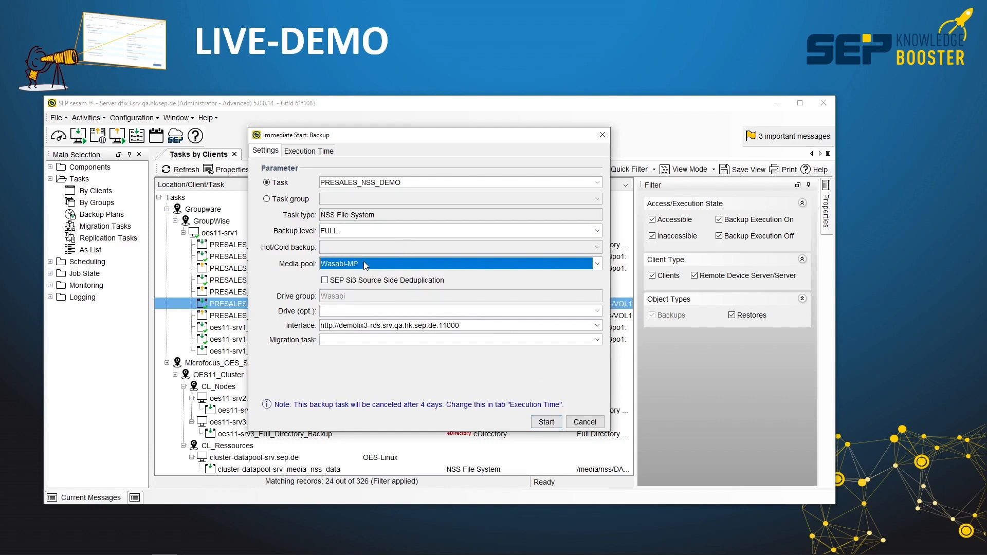
click(545, 423)
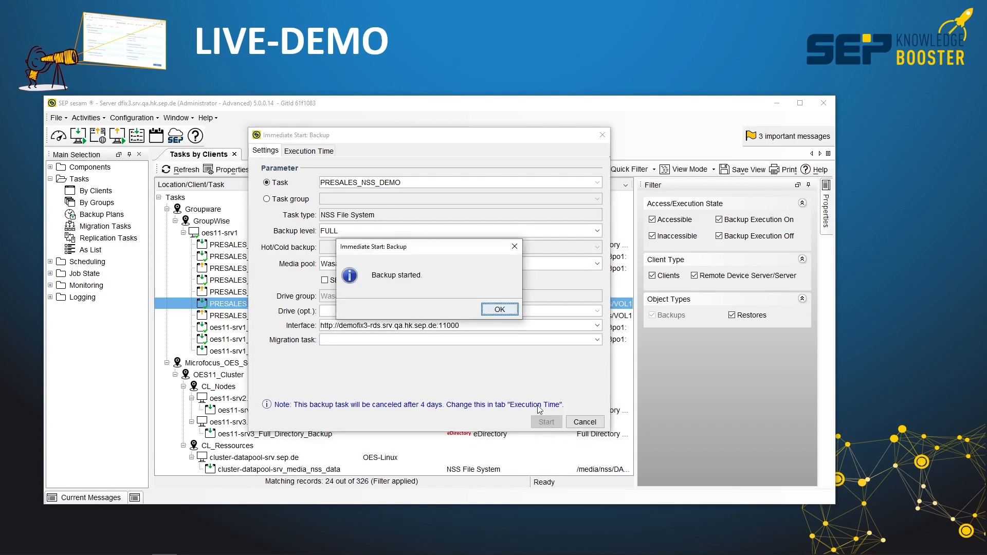
click(503, 309)
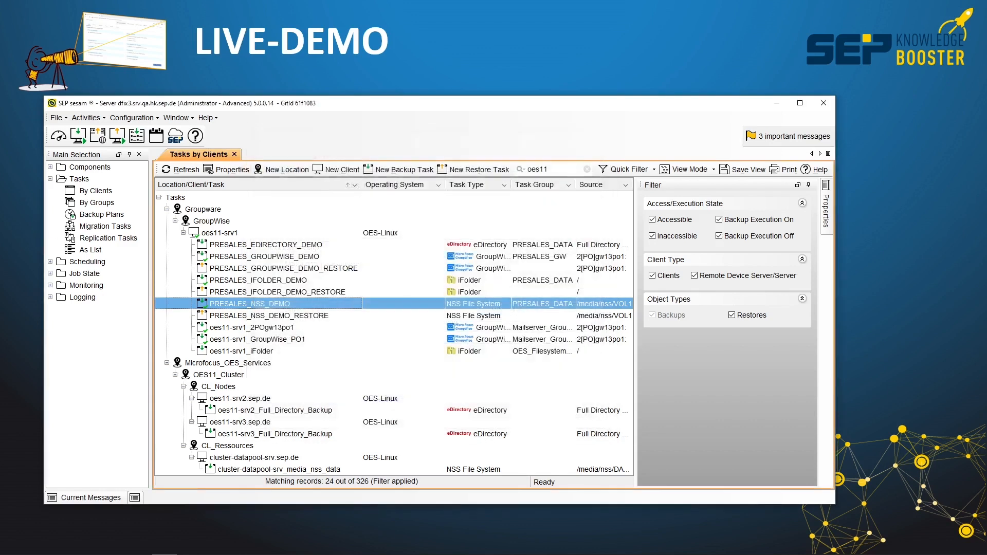
Check the backup job states, and bring up the Backups monitoring list in the web dashboard.
click(50, 274)
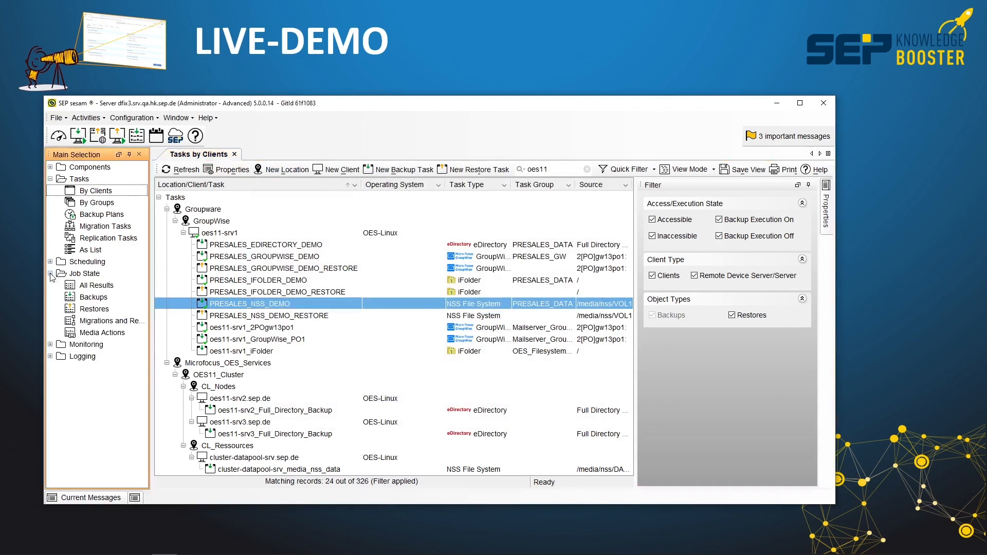
click(94, 298)
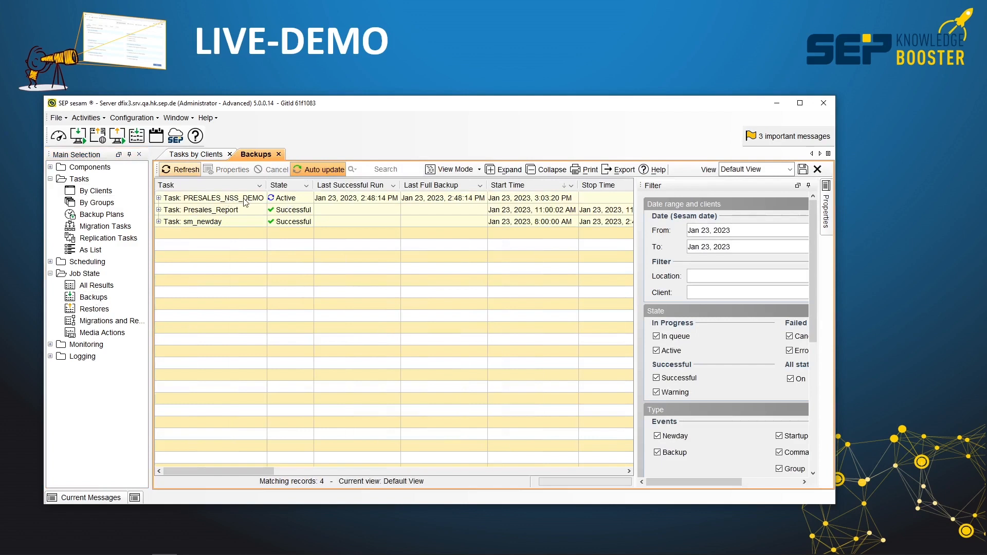
click(58, 137)
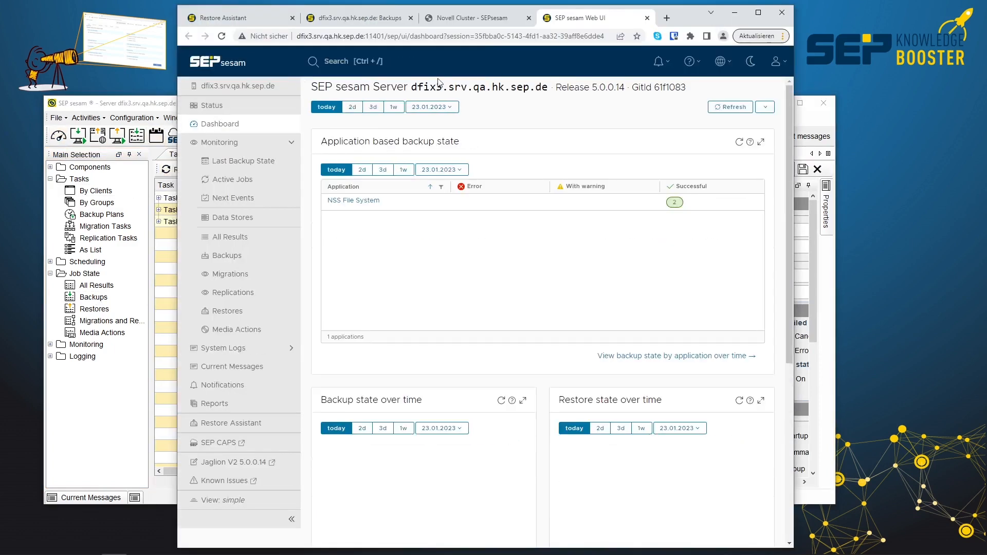
click(240, 261)
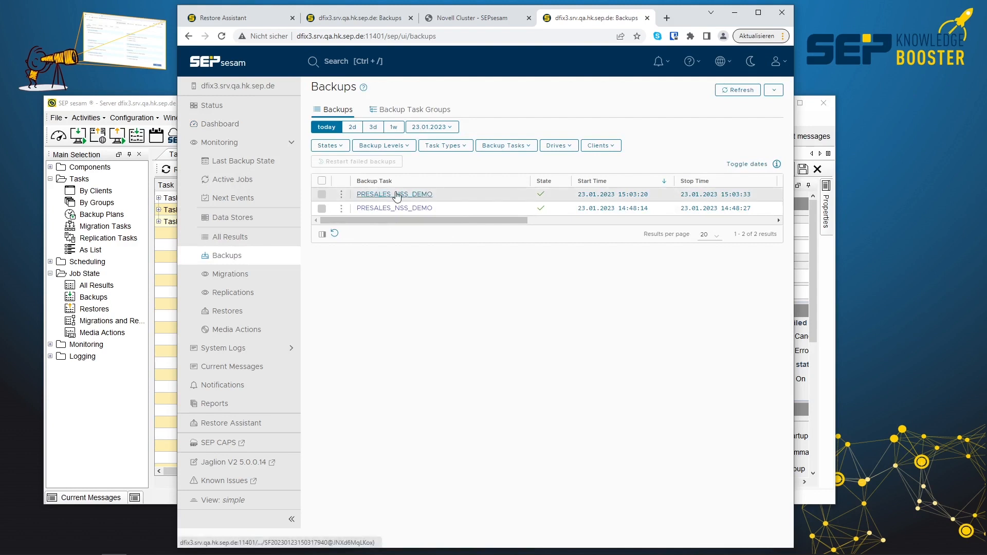
Open the details of the latest PRESALES_NSS_DEMO backup and review its main log.
mouse_move(397, 196)
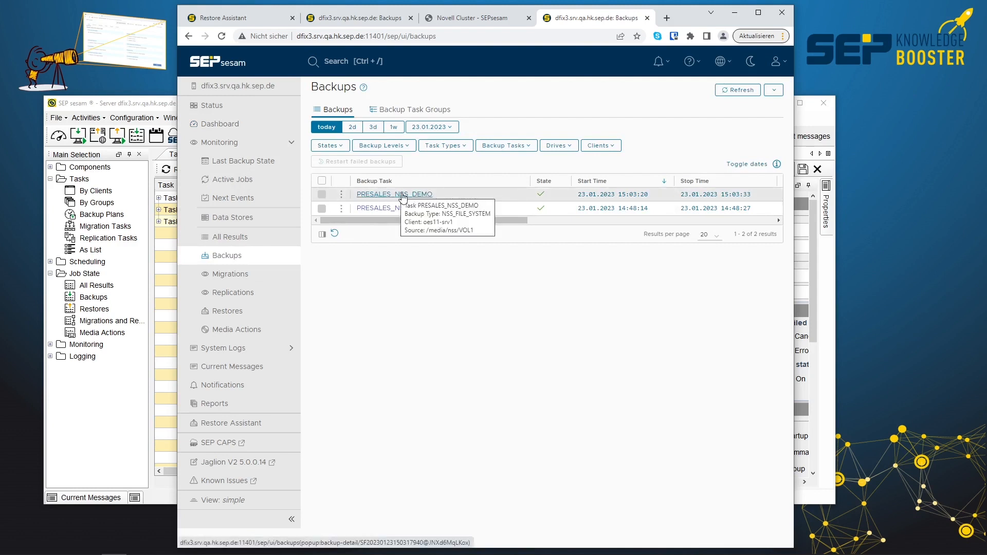
click(403, 194)
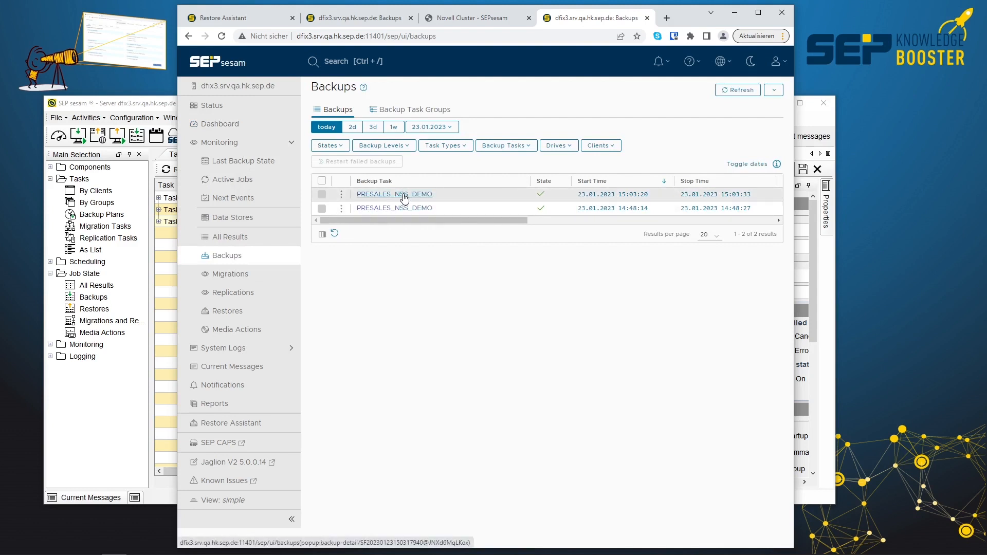
click(403, 194)
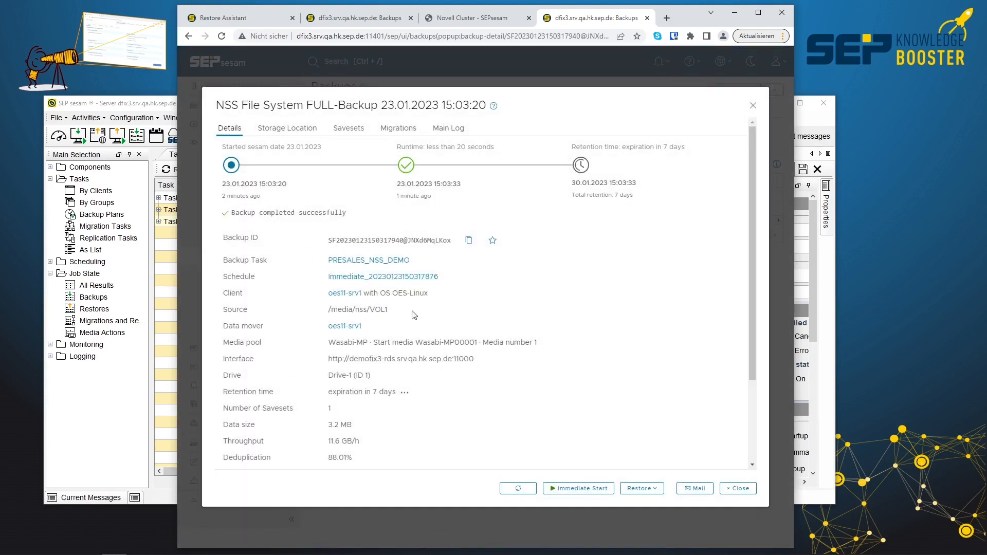
click(449, 128)
scroll(397, 268, down, 10)
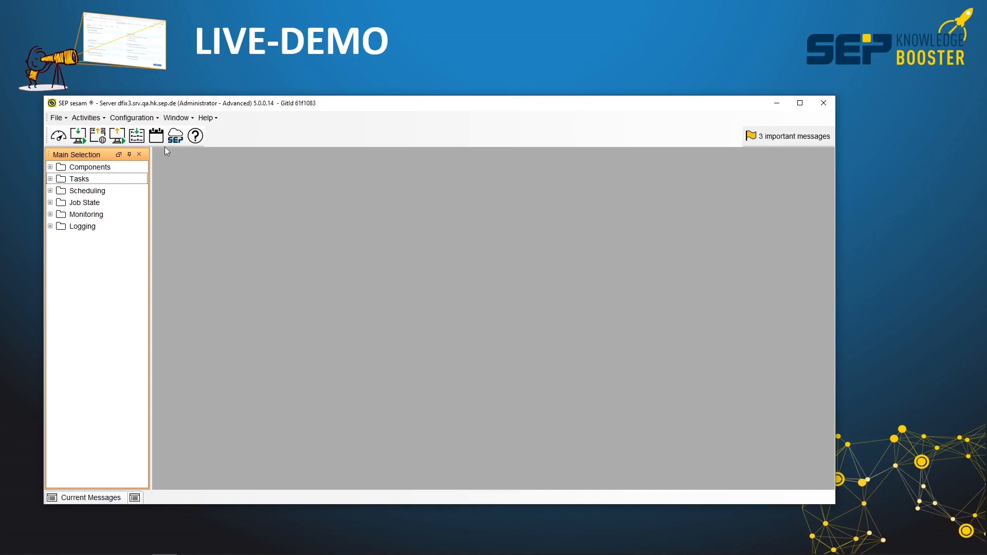
Show the tasks by clients and expand the OES15_Cluster location under Microfocus_OES_Services, including CL15_Nodes and CL15_Ressources.
click(50, 178)
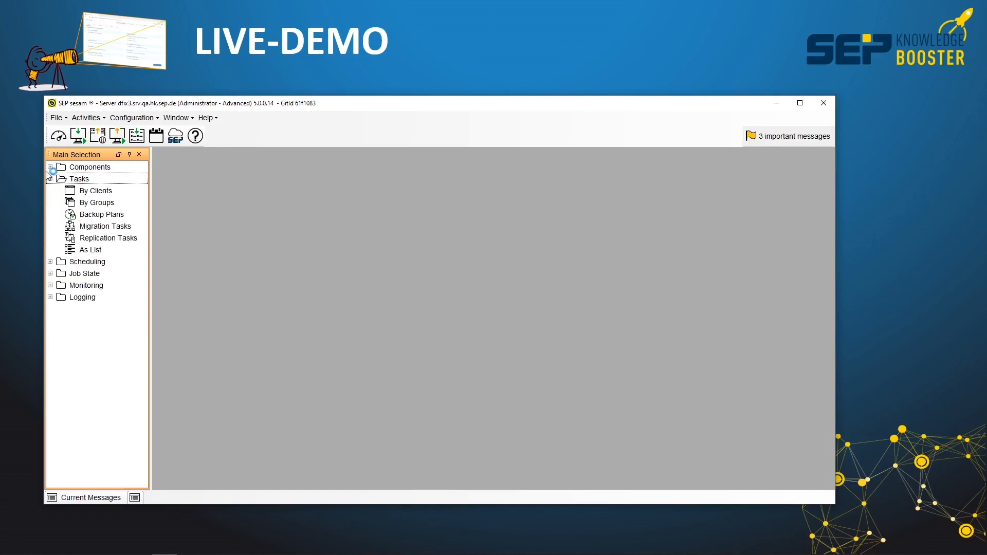
click(102, 191)
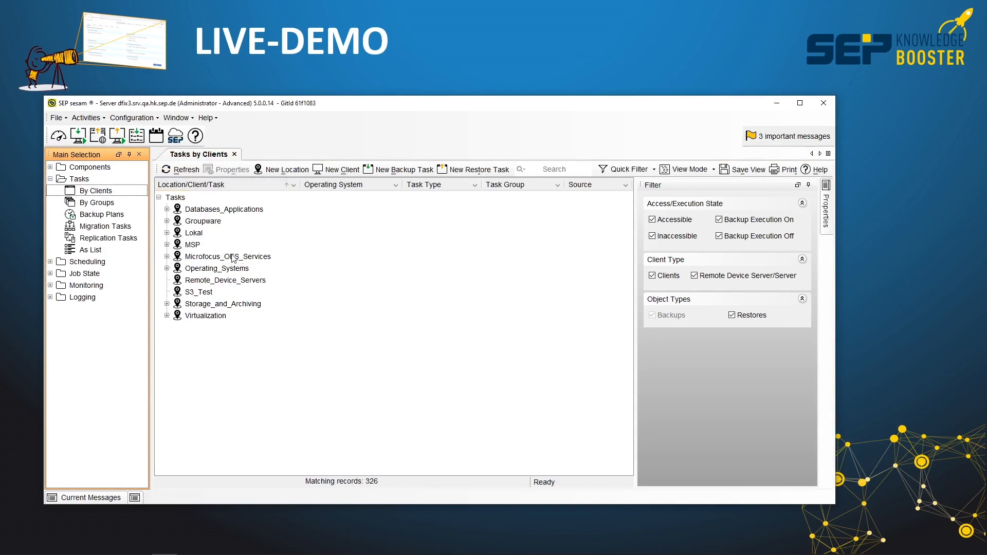
click(167, 256)
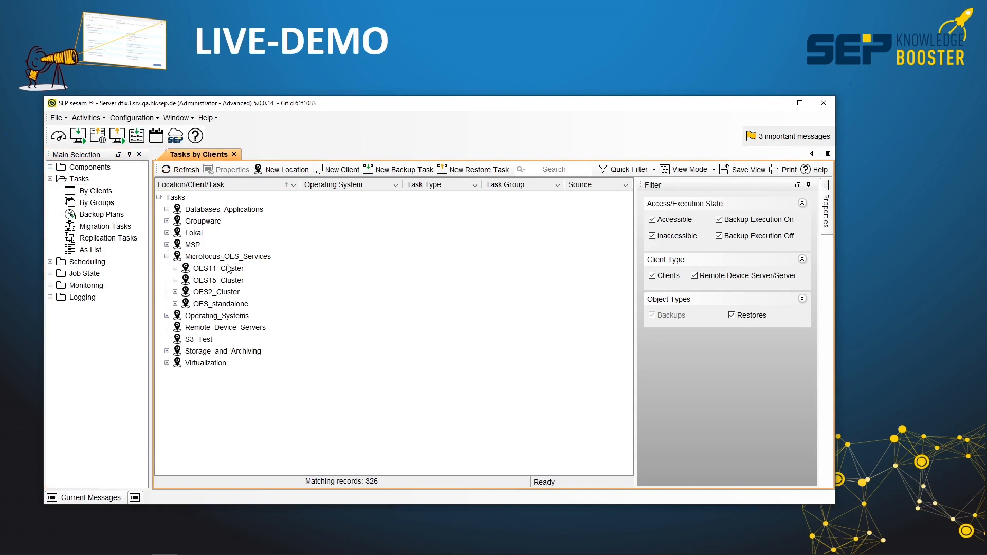
click(175, 280)
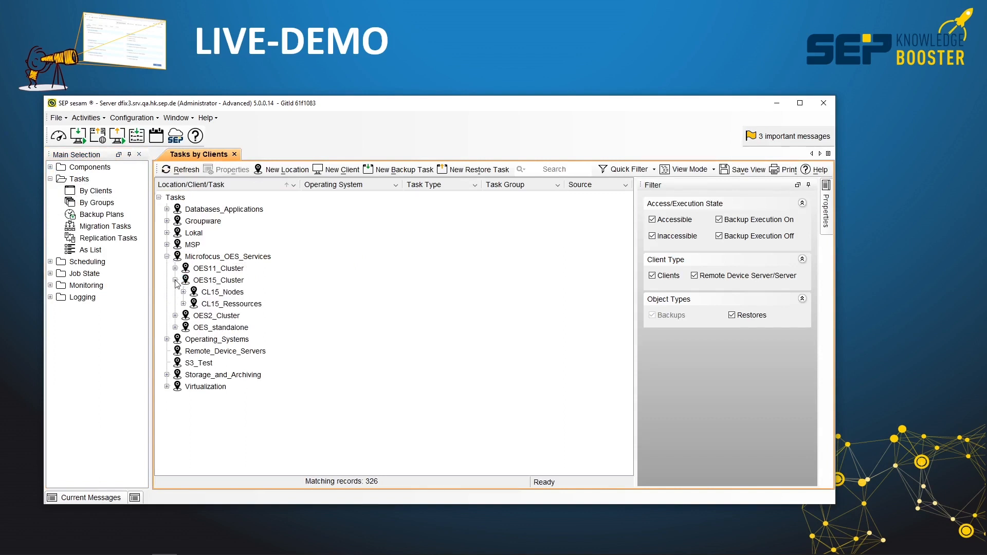
click(230, 293)
click(230, 304)
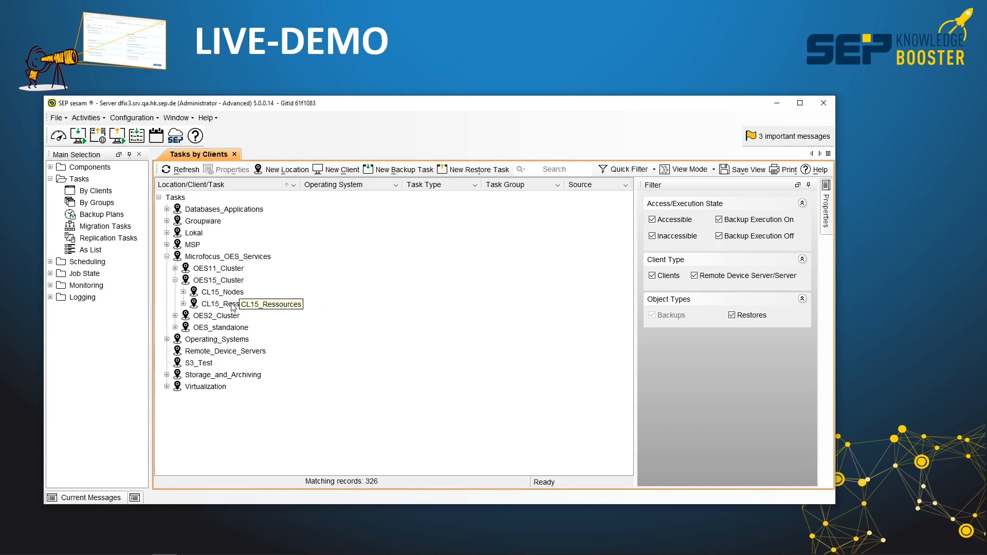
click(183, 291)
click(183, 327)
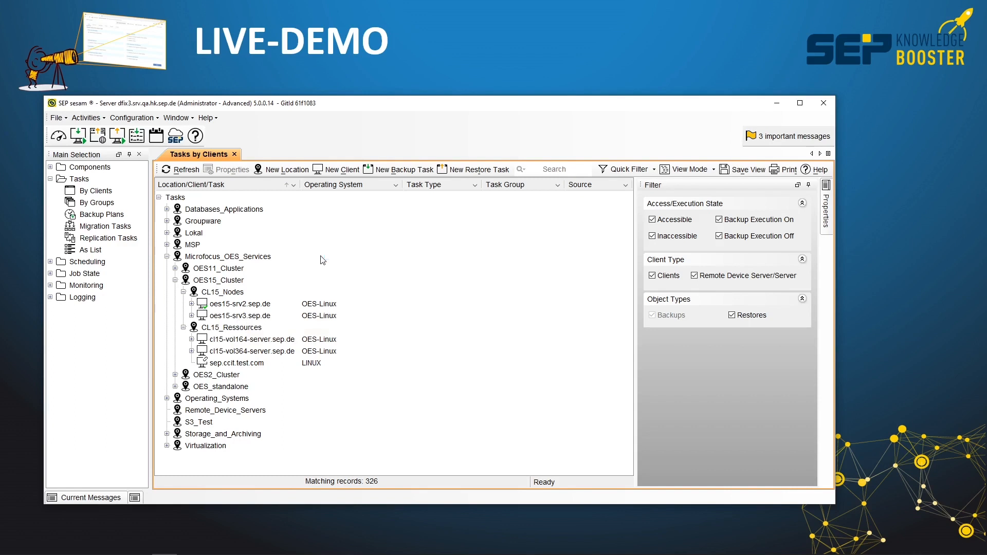
Expand oes15-srv2.sep.de, cl15-vol164-server.sep.de and cl15-vol364-server.sep.de to examine their backup tasks.
click(191, 303)
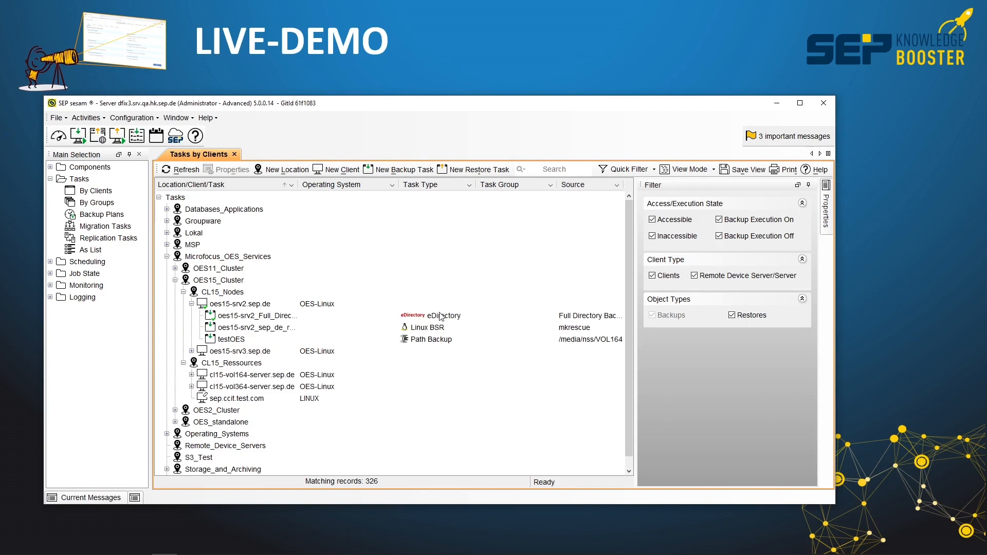
click(191, 375)
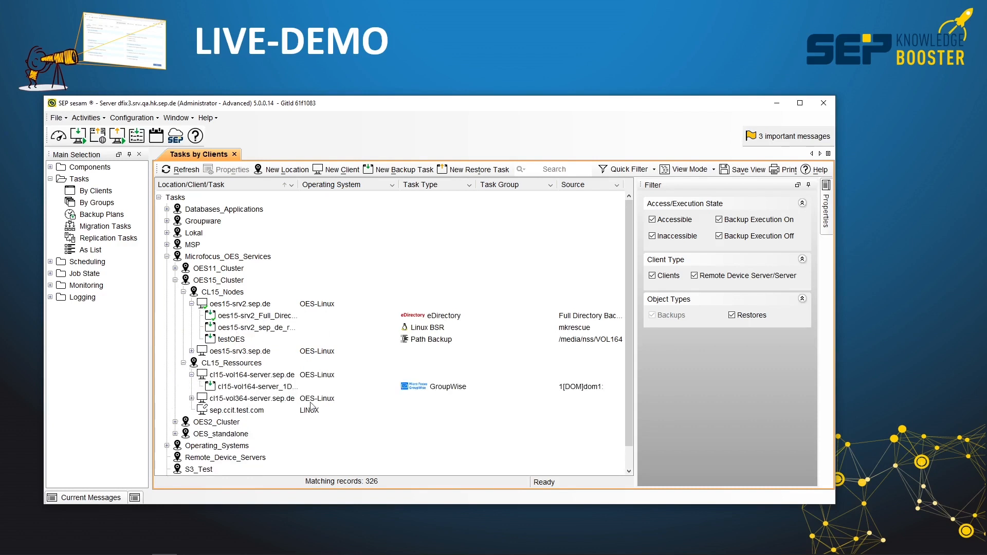
click(191, 398)
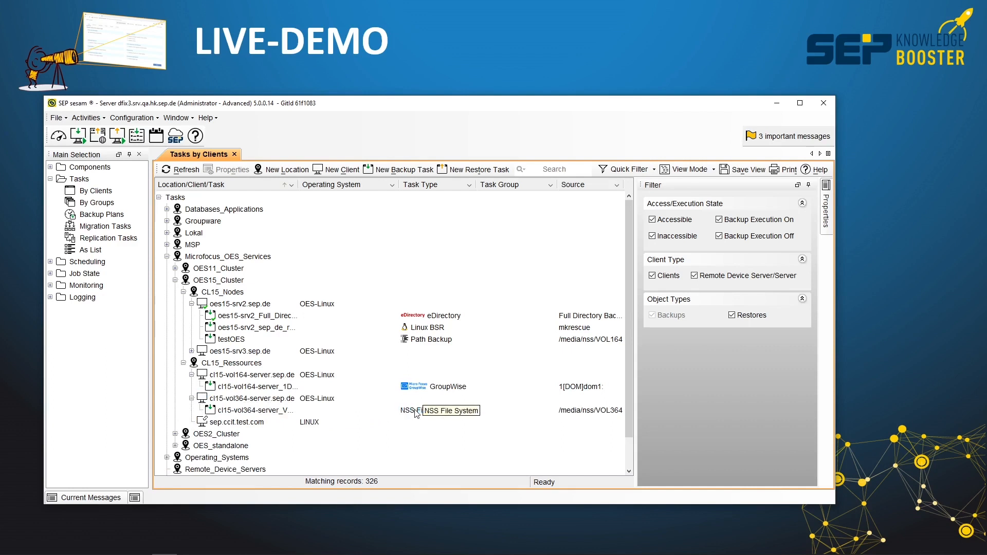
Begin a new backup task for cl15-vol364-server.sep.de, examine its services in the backup source browser with full names visible, and close the browser.
click(259, 400)
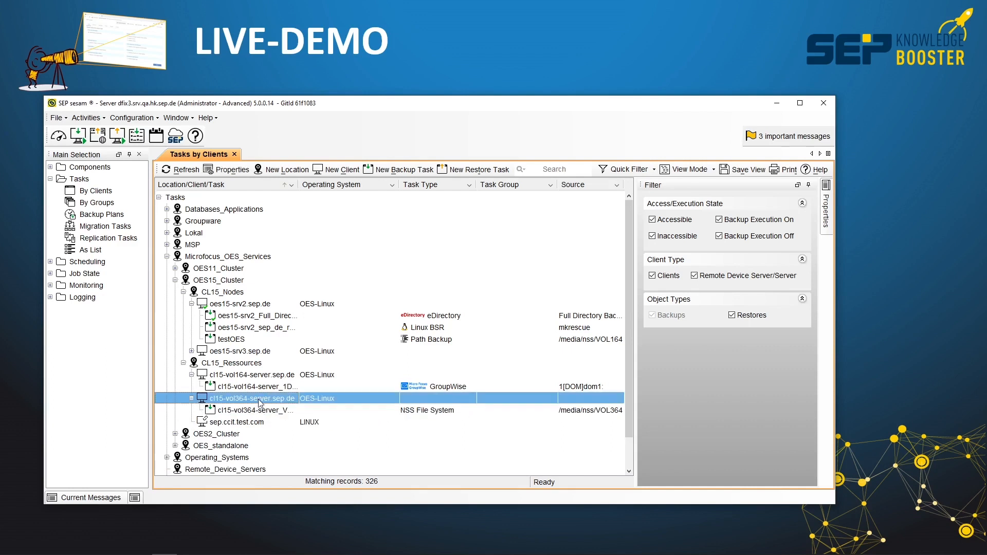
click(402, 170)
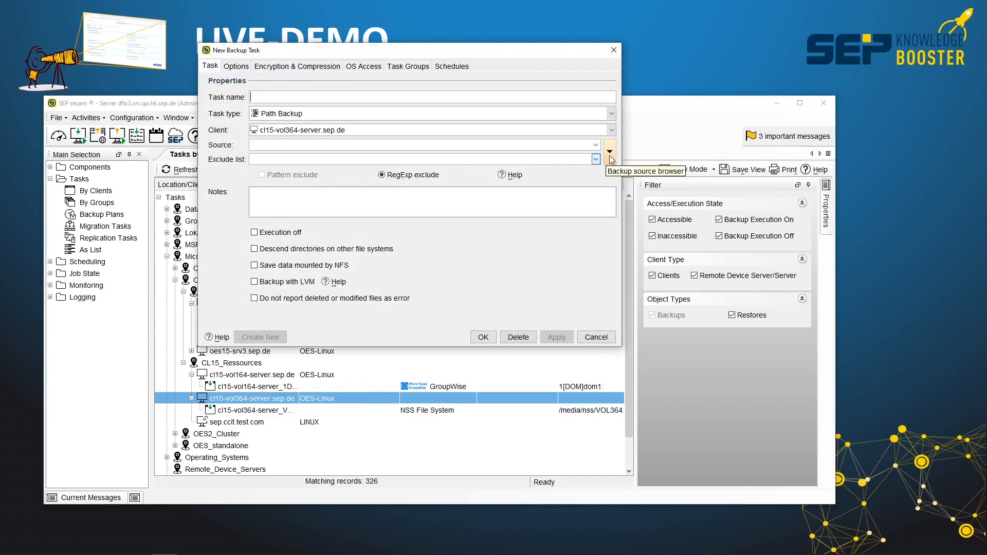
click(610, 152)
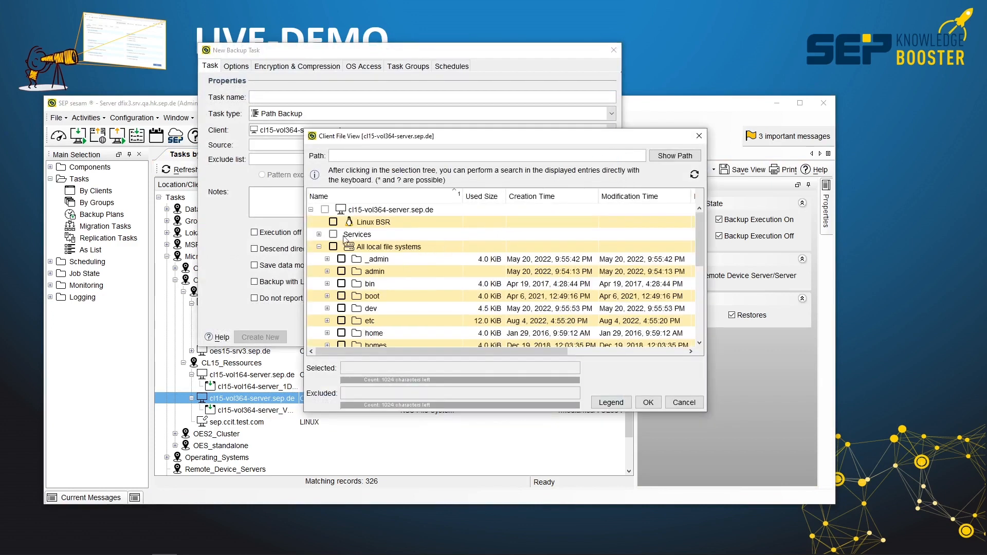
click(318, 234)
double_click(365, 235)
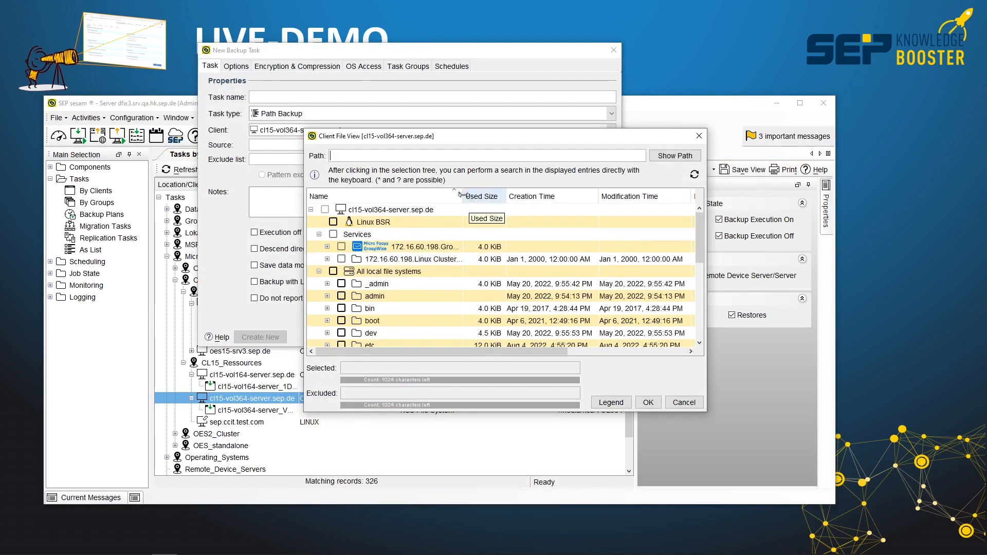
drag(463, 196, 524, 196)
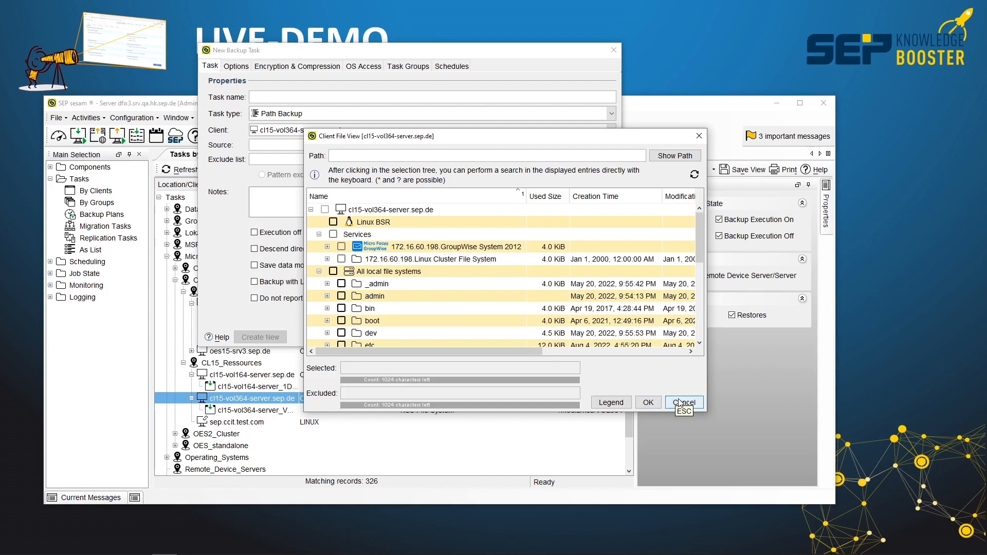
click(679, 401)
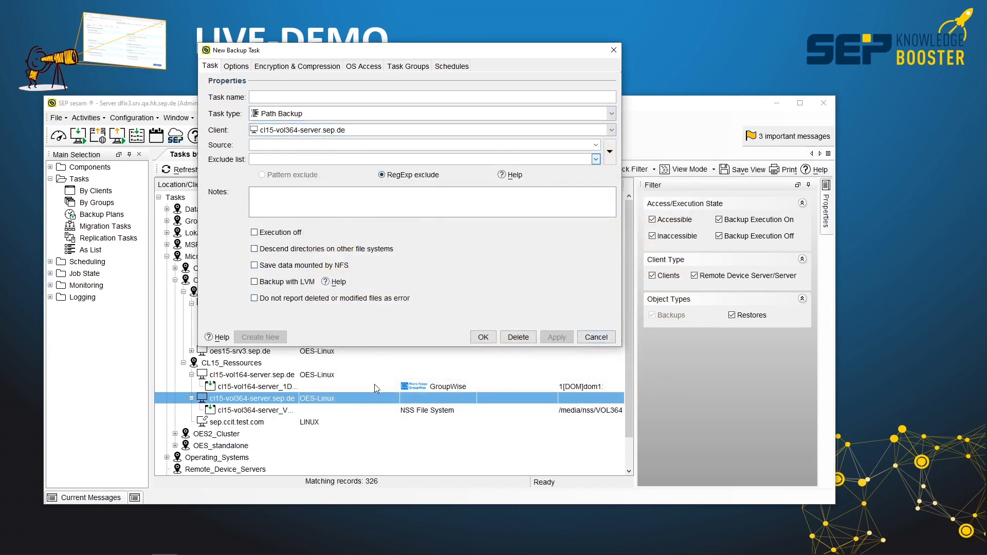
Switch to the Chrome browser and open the SEP sesam wiki at wiki.sepsoftware.com in a new tab.
key(alt+Tab)
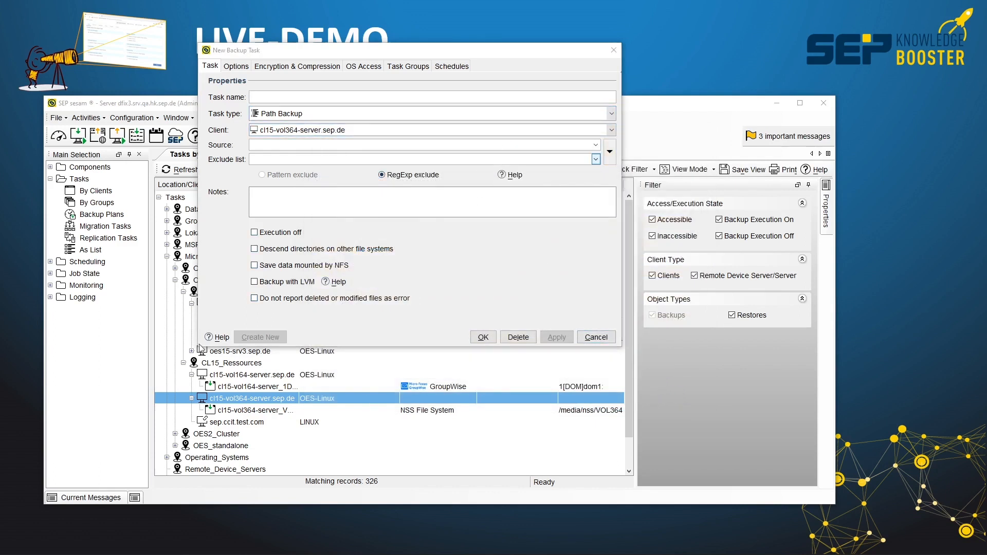
key(alt+Tab)
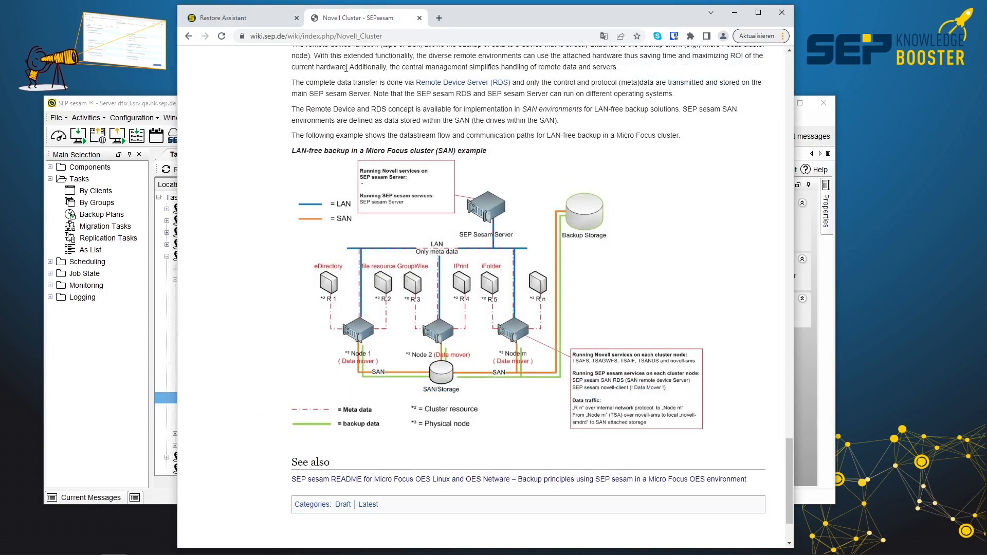
click(439, 18)
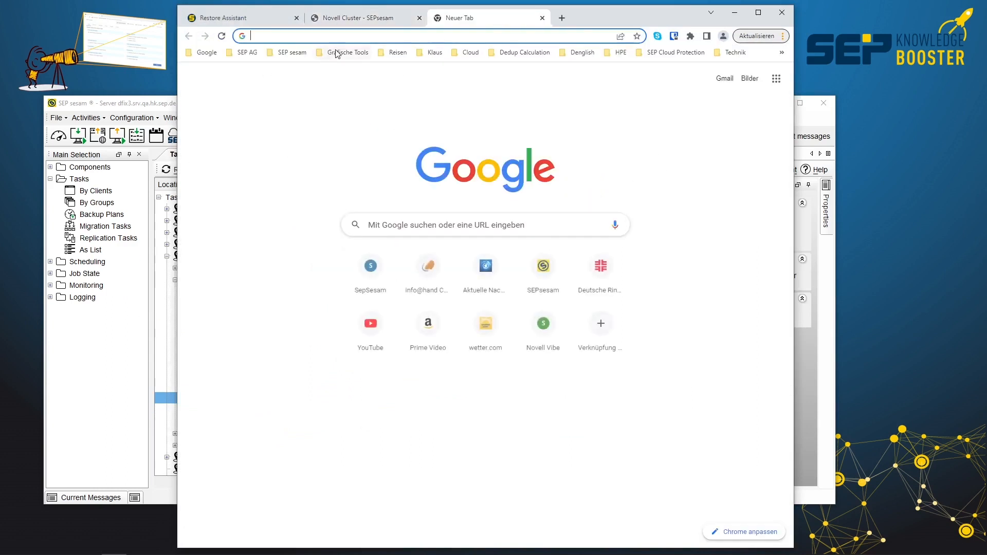
click(343, 33)
text(wiki)
key(Down)
key(Down)
key(Down)
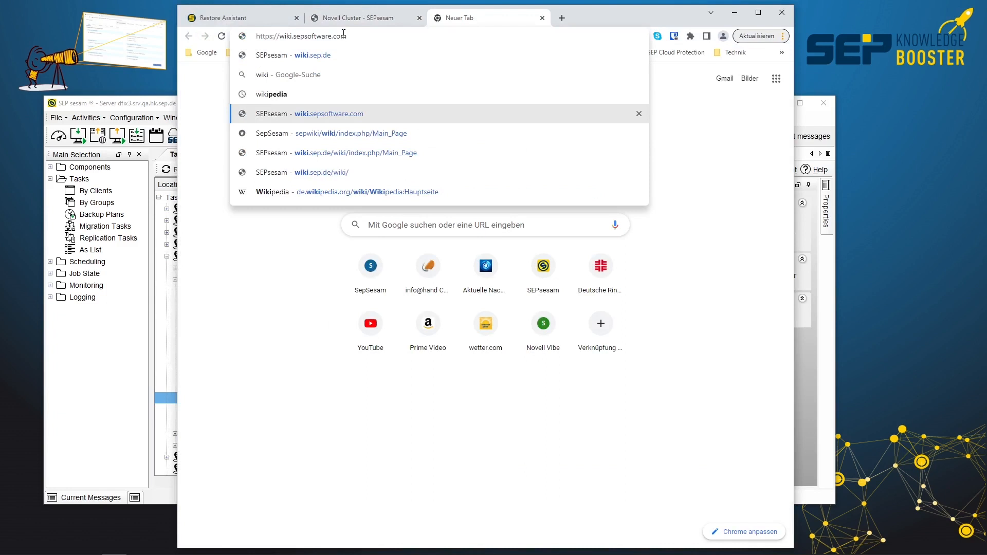
key(Return)
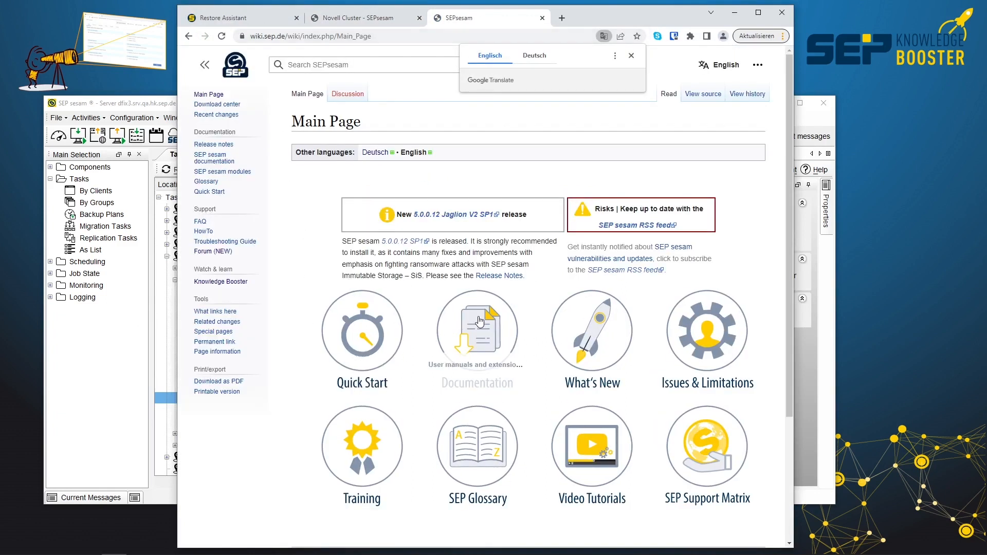
Open the Novell Cluster article from the Micro Focus (Novell) entry under Storage & archiving in the wiki's documentation.
click(472, 323)
scroll(577, 371, down, 5)
scroll(577, 371, down, 10)
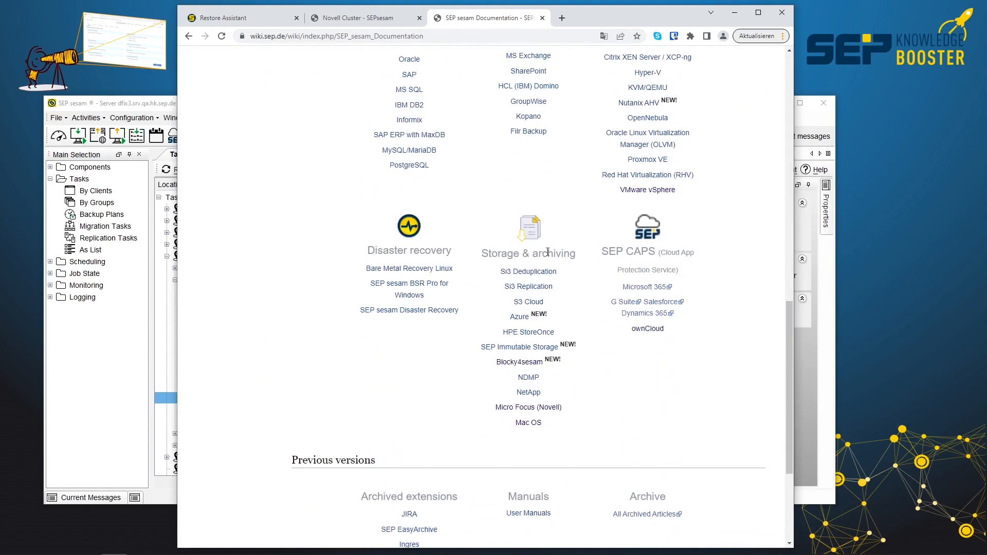
click(520, 410)
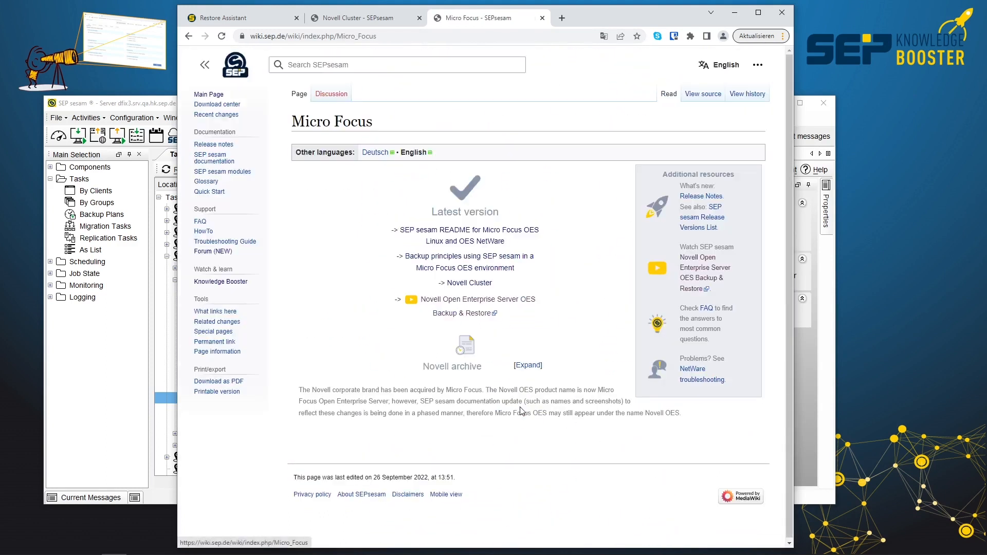
click(477, 286)
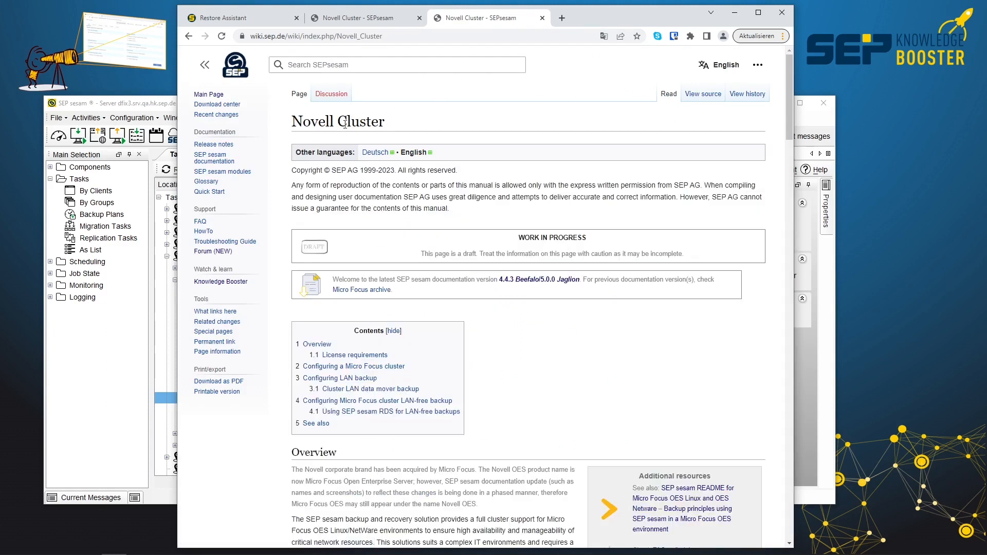
Examine the Novell Cluster article's license requirements, cluster configuration, and LAN, data mover and LAN-free backup diagrams through to its end.
scroll(527, 318, down, 5)
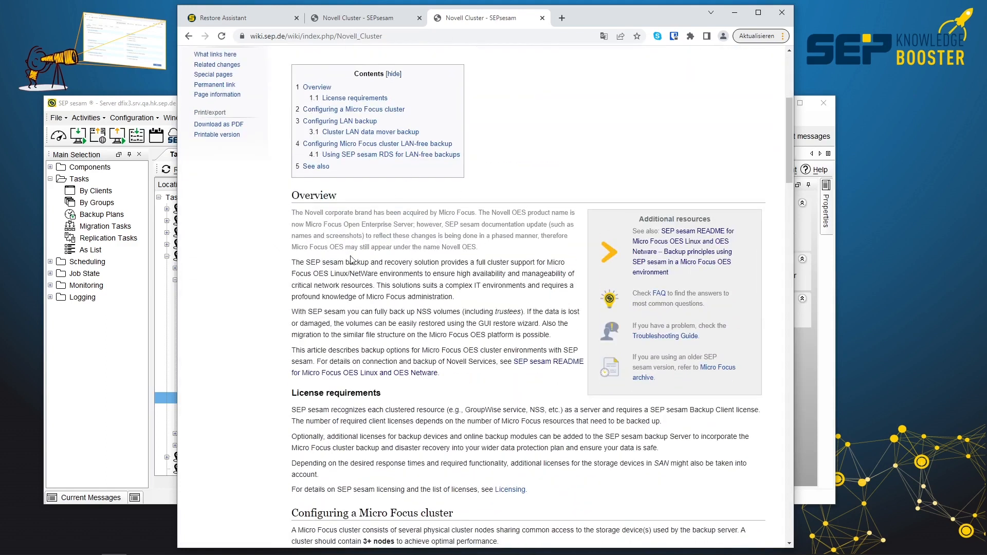
scroll(441, 363, down, 5)
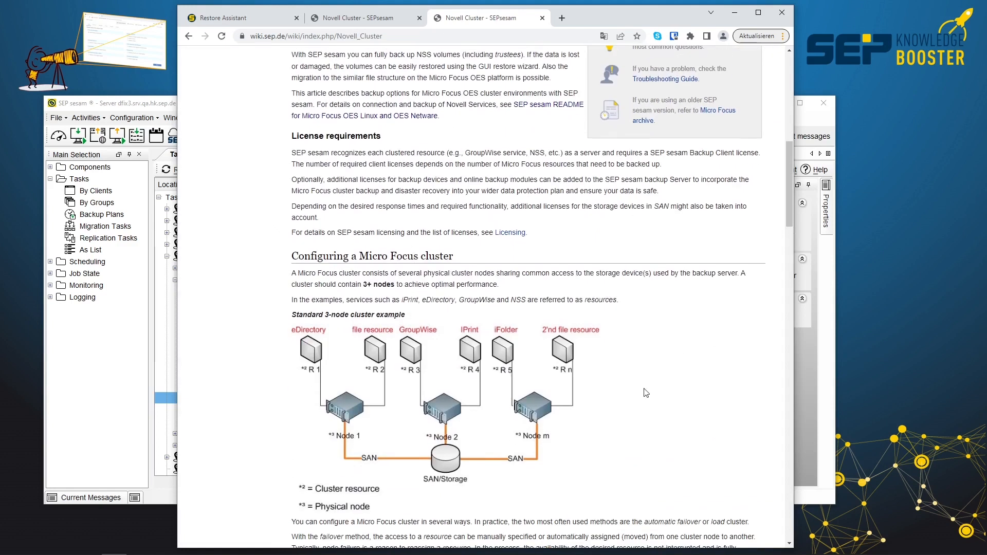
scroll(589, 417, down, 8)
scroll(589, 418, down, 3)
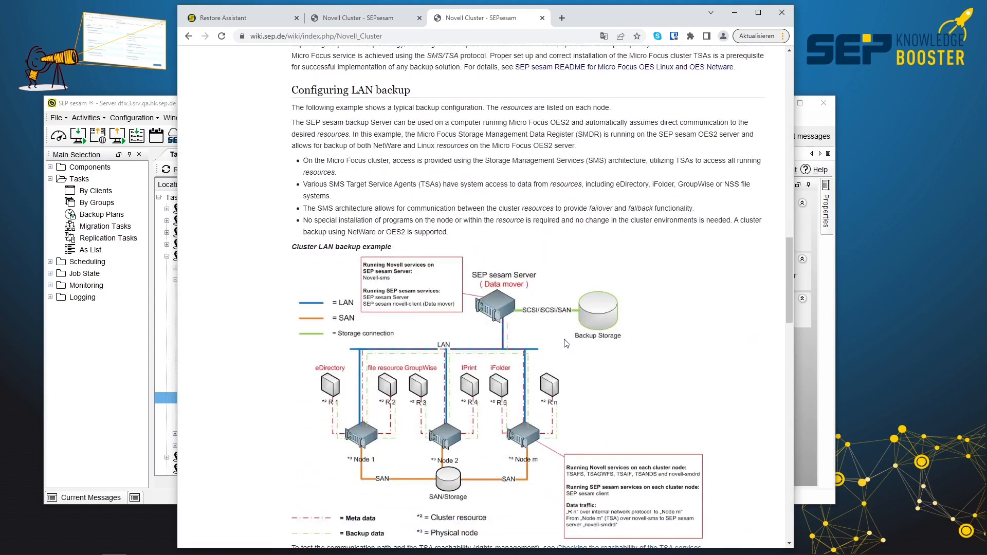
scroll(655, 410, down, 9)
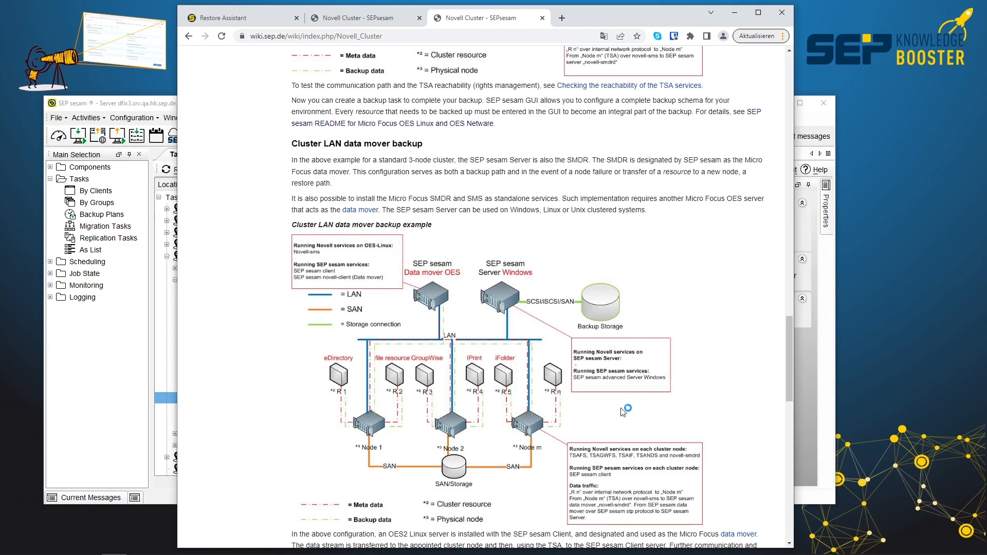
scroll(635, 400, down, 10)
scroll(612, 414, down, 2)
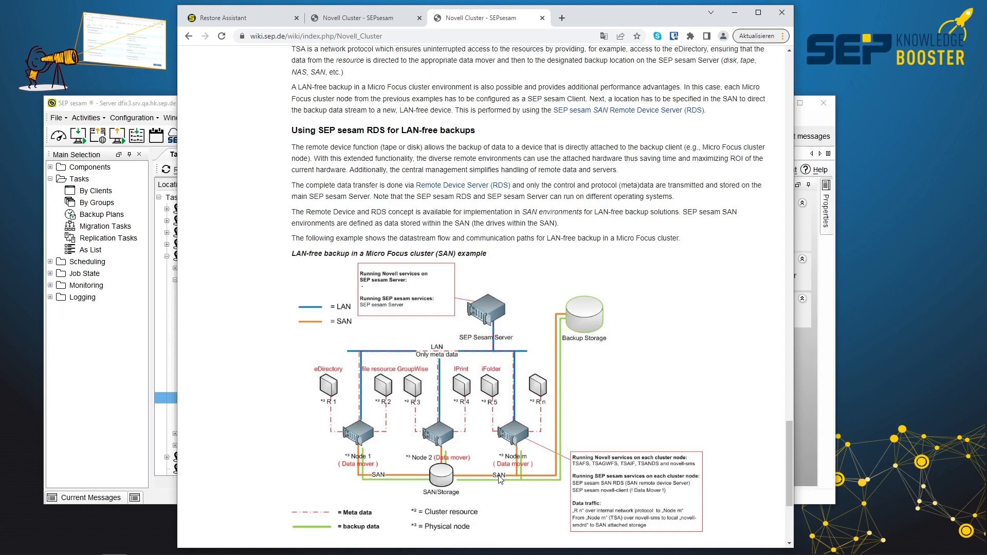
scroll(500, 479, down, 3)
scroll(500, 478, up, 2)
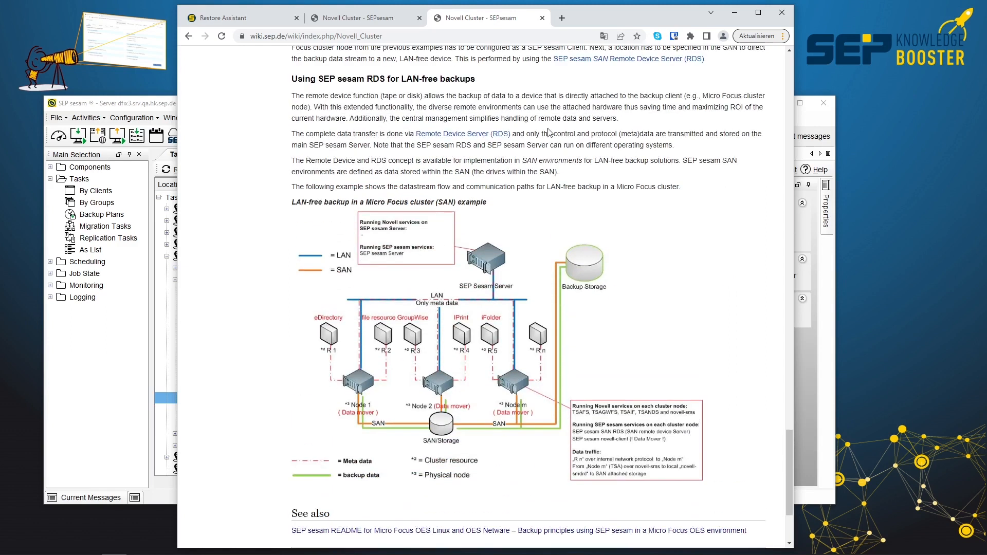
Switch back to the SEP sesam GUI and discard the new backup task for cl15-vol364-server.sep.de.
click(805, 122)
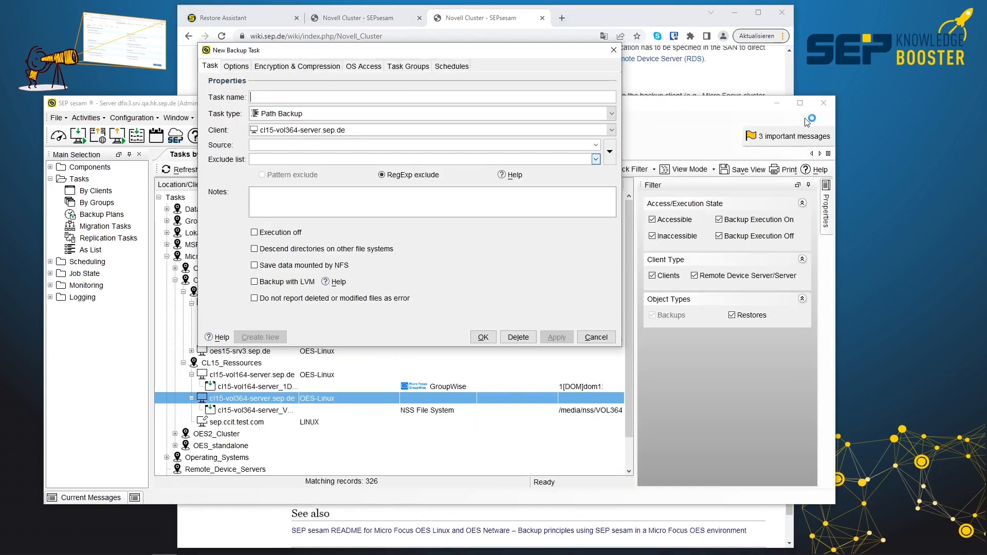
click(607, 337)
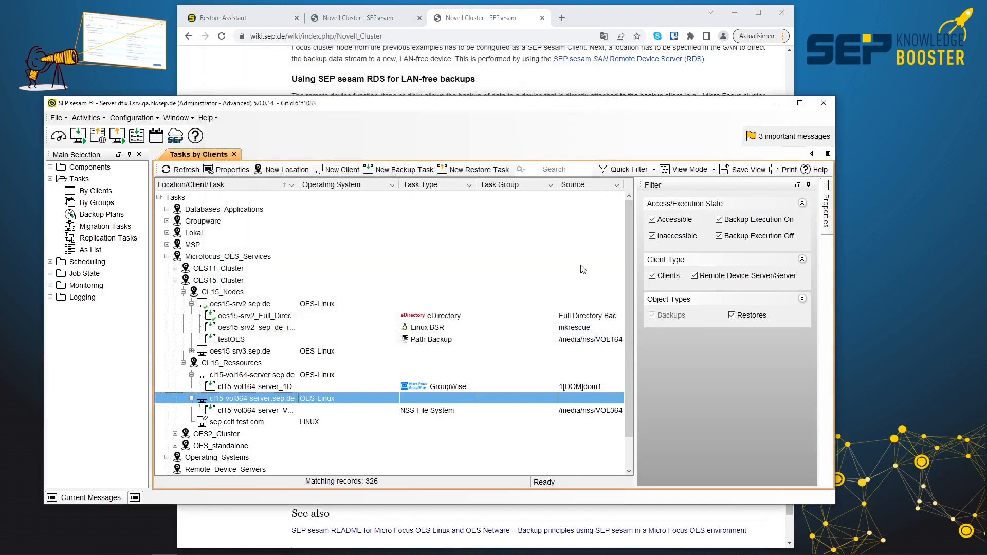